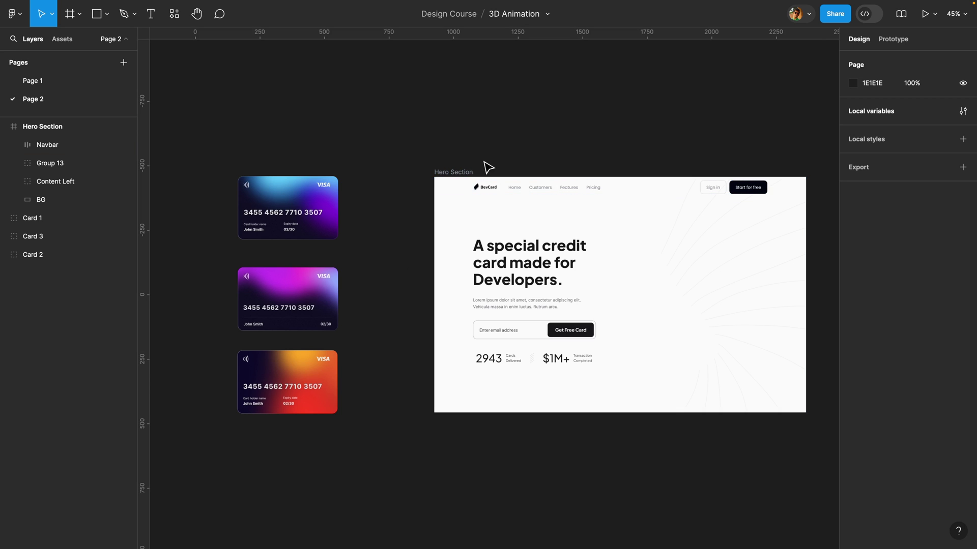
# Step: Draw a new frame left of the cards and size it 1440 × 913 to match the Hero Section
pyautogui.hscroll(-7, 434, 168)
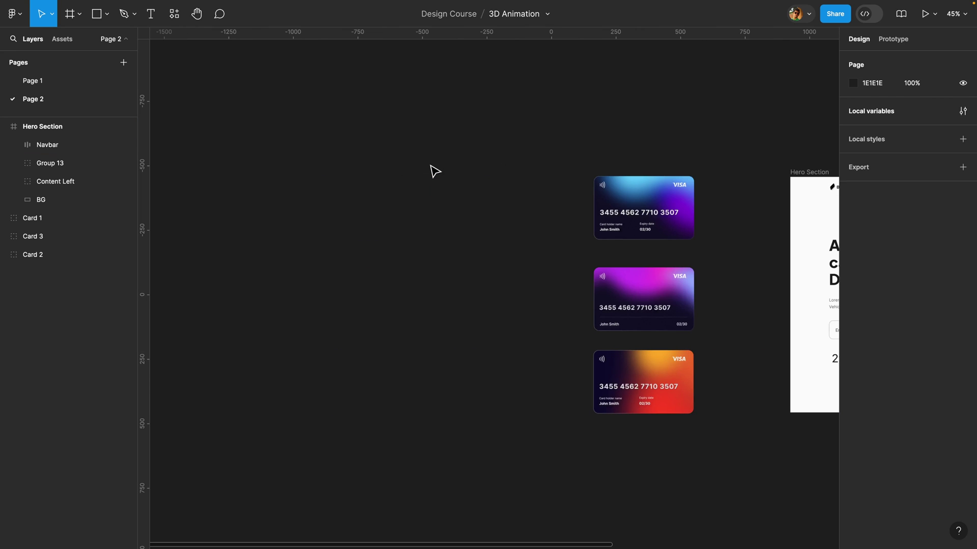
pyautogui.press('f')
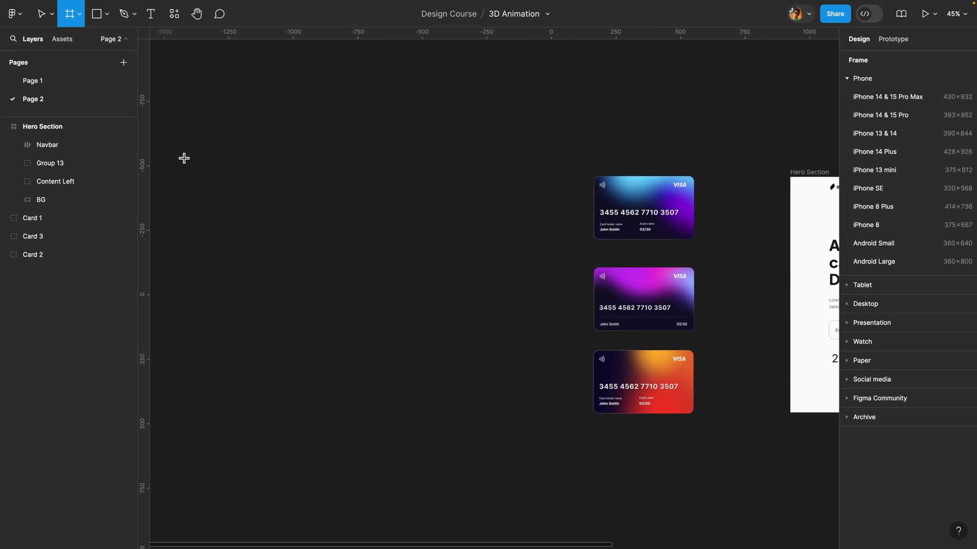
pyautogui.moveTo(183, 159); pyautogui.dragTo(527, 347)
pyautogui.click(871, 124)
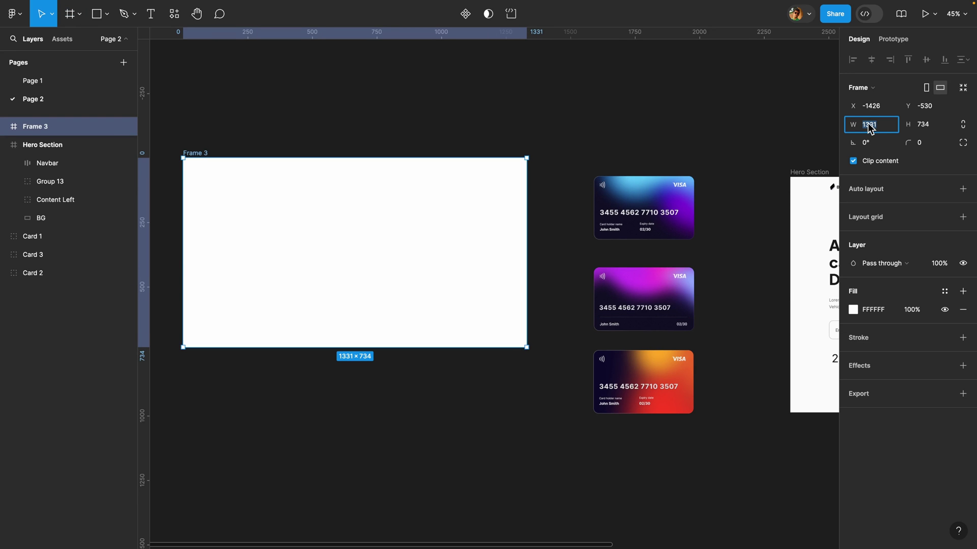
pyautogui.write('1440')
pyautogui.click(810, 176)
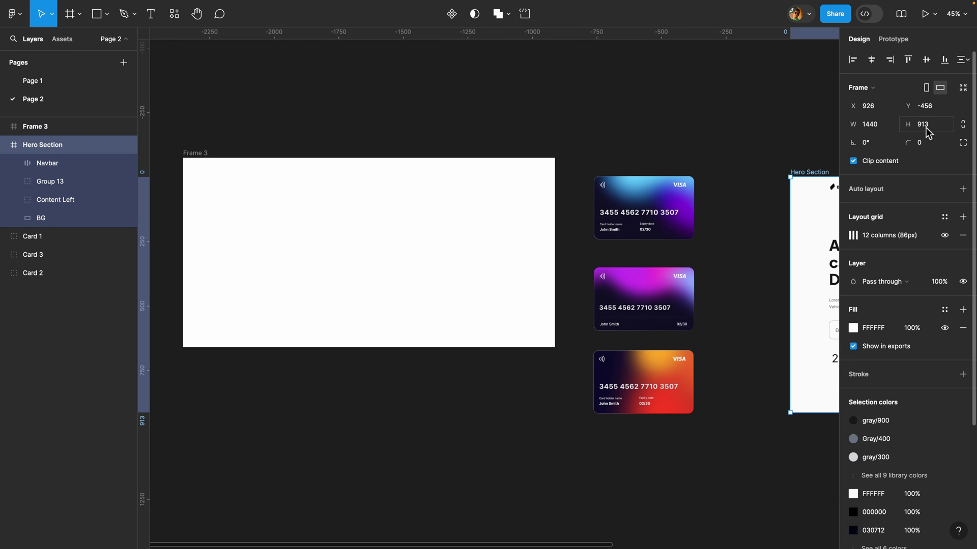
pyautogui.click(193, 154)
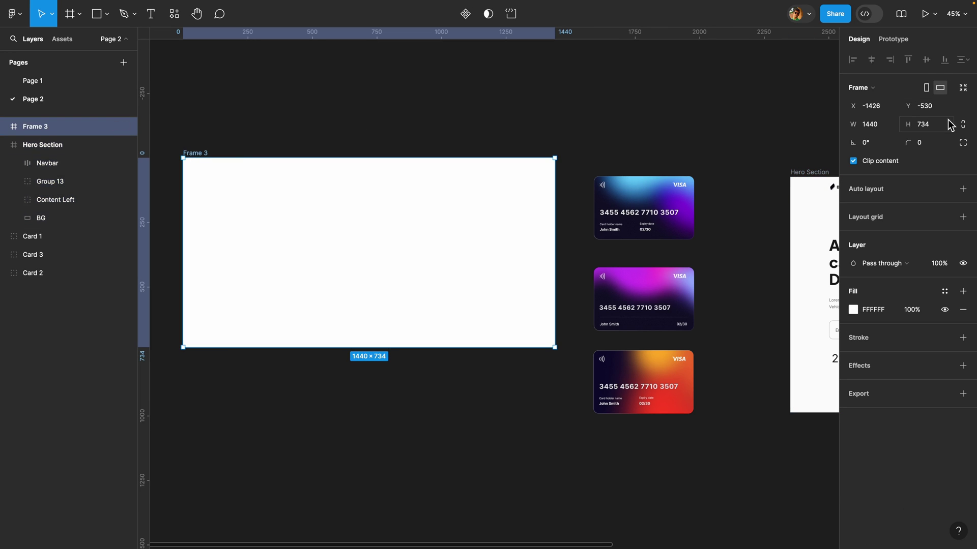
pyautogui.click(927, 129)
pyautogui.write('913')
pyautogui.press('Return')
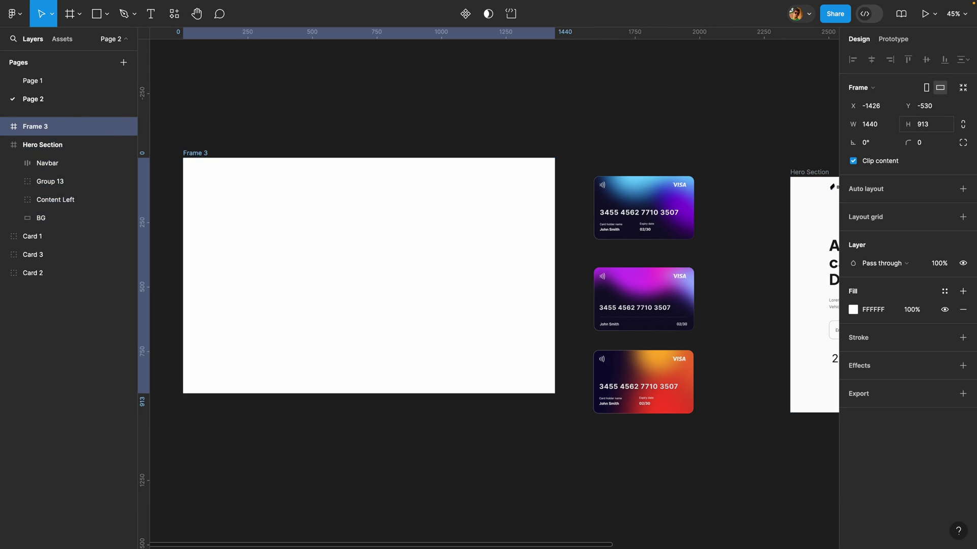
# Step: Rename the new frame to 'Card'
pyautogui.doubleClick(43, 128)
pyautogui.write('Card')
pyautogui.press('Return')
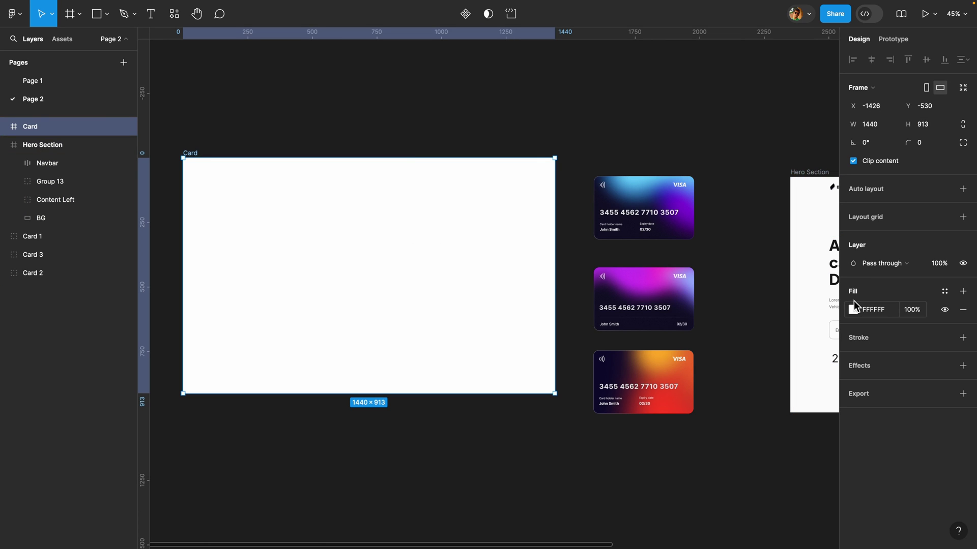
# Step: Remove the Card frame's white fill and paste copies of the three cards into it
pyautogui.click(963, 310)
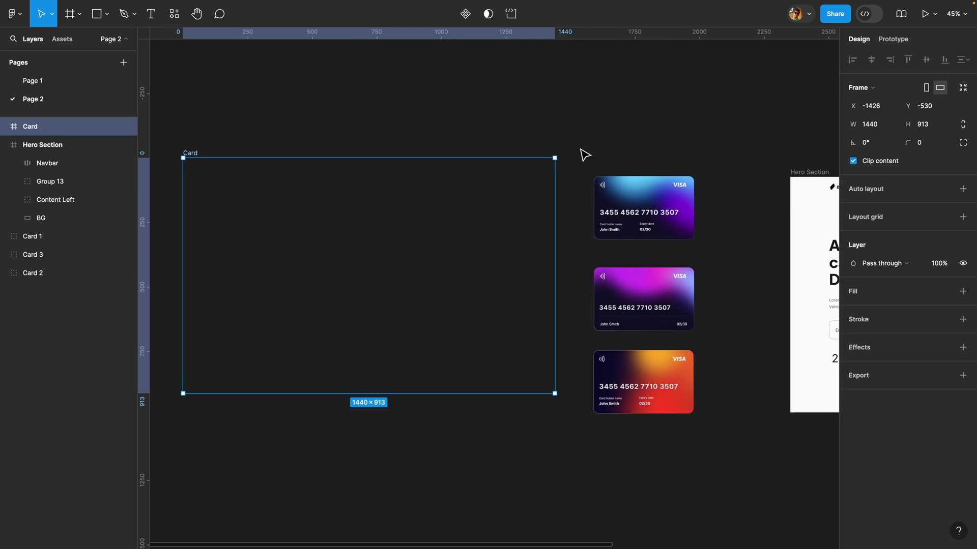
pyautogui.moveTo(581, 149); pyautogui.dragTo(731, 451)
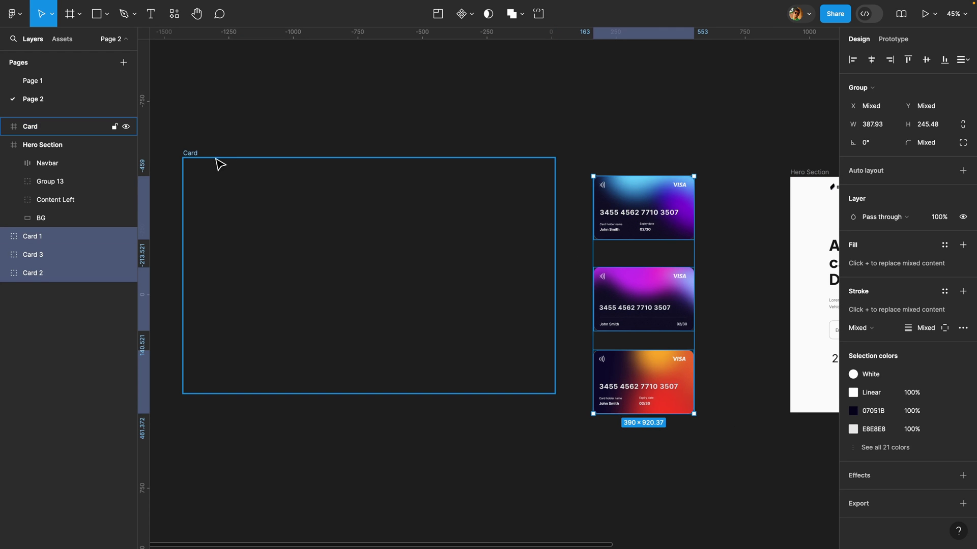
pyautogui.click(191, 155)
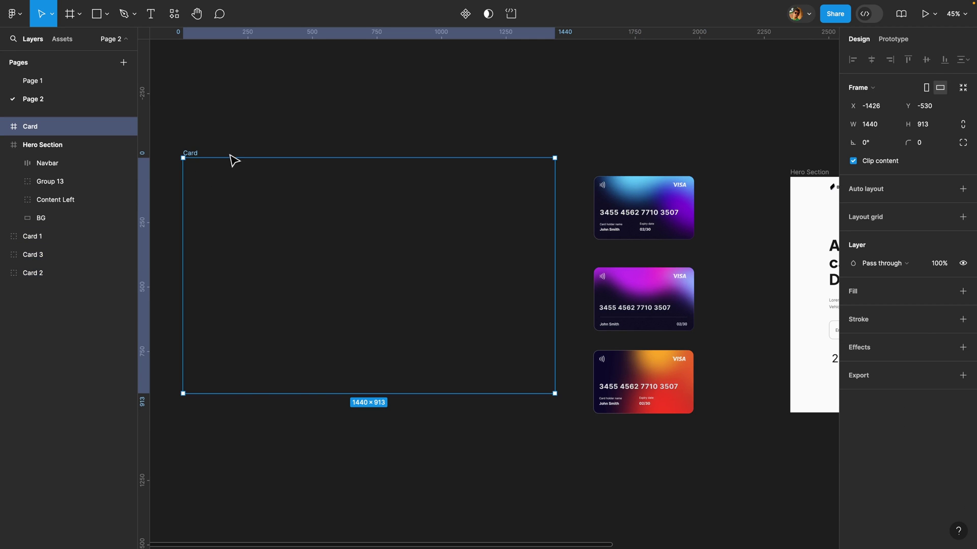
pyautogui.hotkey('ctrl', 'v')
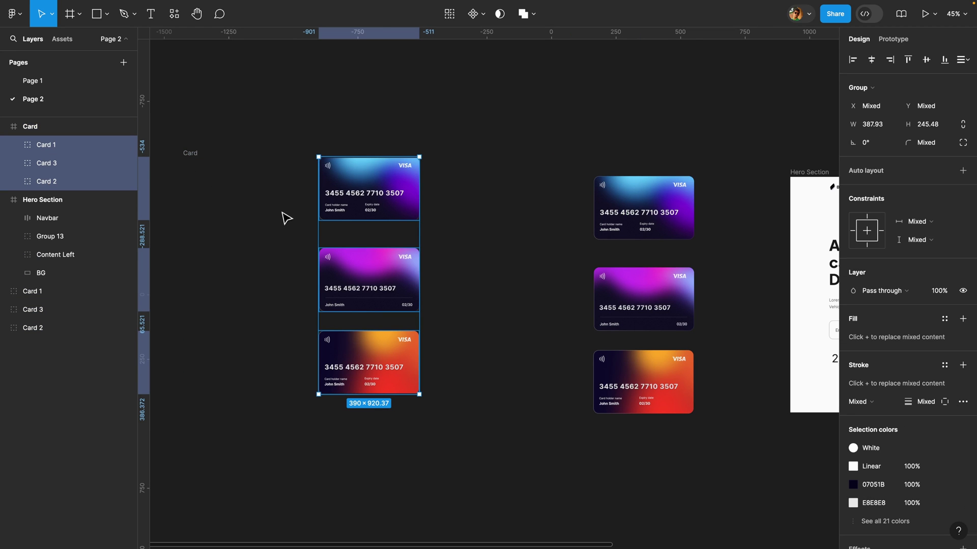
# Step: Stack the pasted cards on one centre line, order them Card 1, Card 2, Card 3, and verify the stack
pyautogui.click(925, 60)
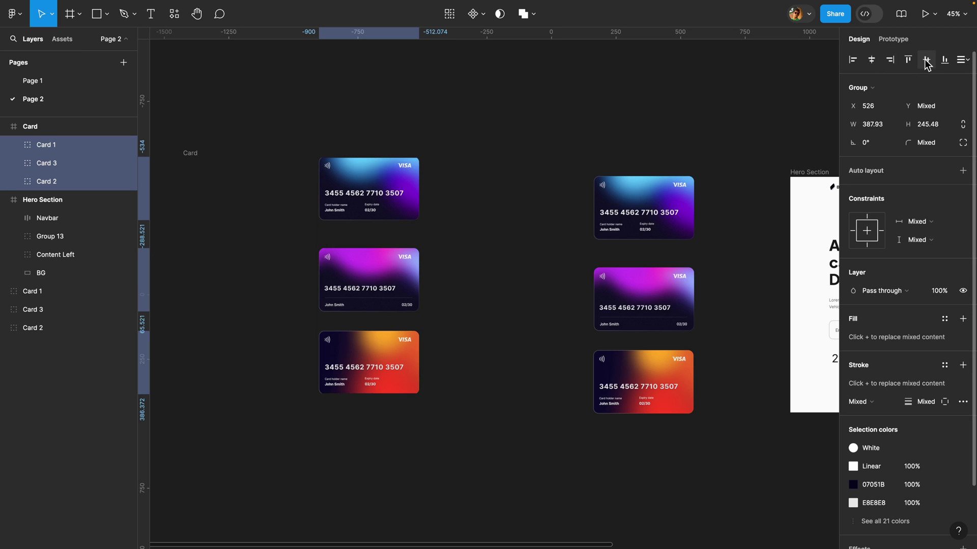
pyautogui.hscroll(-3, 436, 216)
pyautogui.moveTo(71, 181); pyautogui.dragTo(72, 157)
pyautogui.click(29, 147)
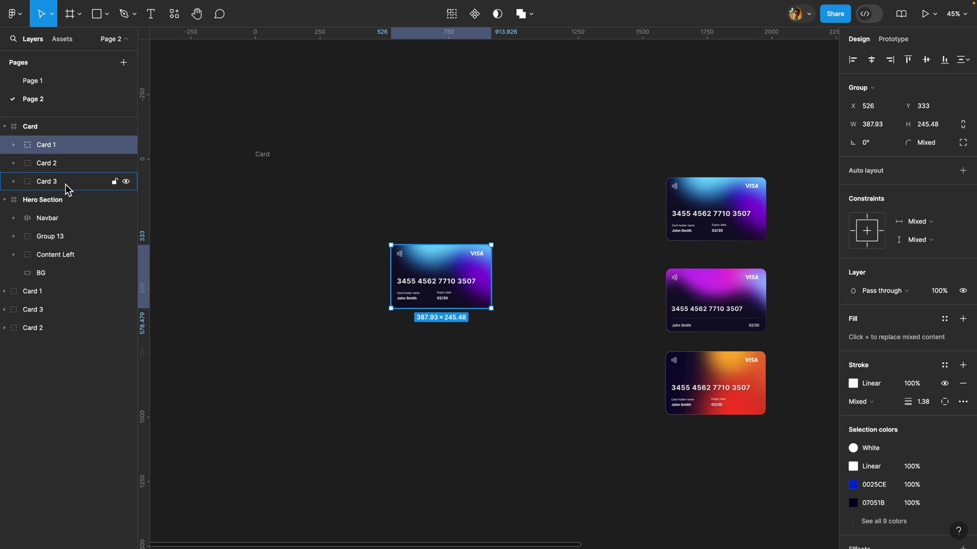
pyautogui.click(127, 145)
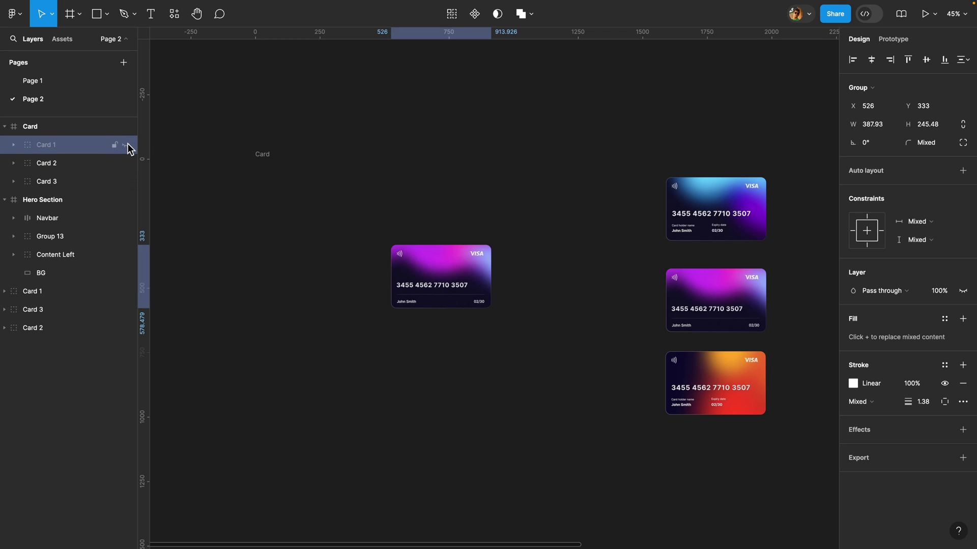
pyautogui.click(125, 163)
pyautogui.click(126, 163)
pyautogui.click(126, 147)
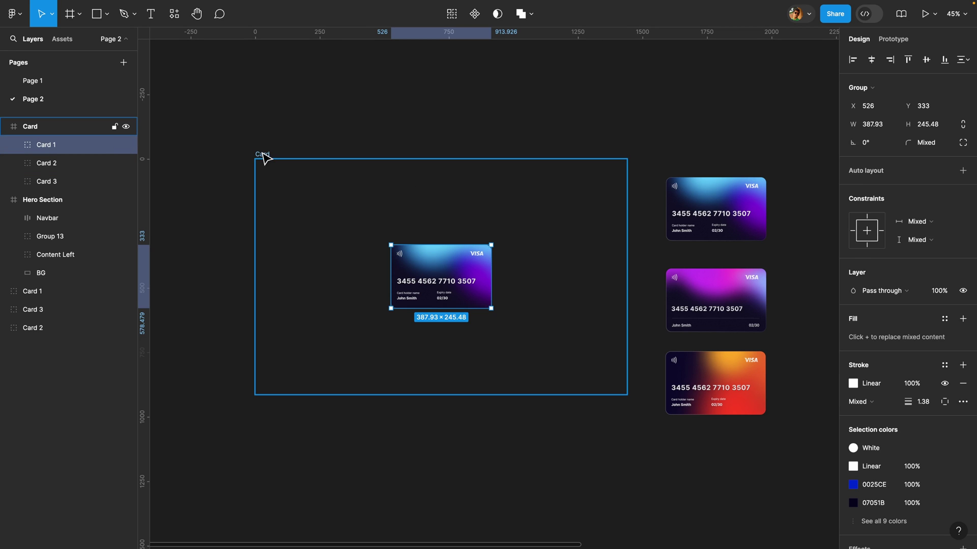
# Step: Turn the Card frame into a component and add Variant2 beneath the Default variant
pyautogui.click(263, 155)
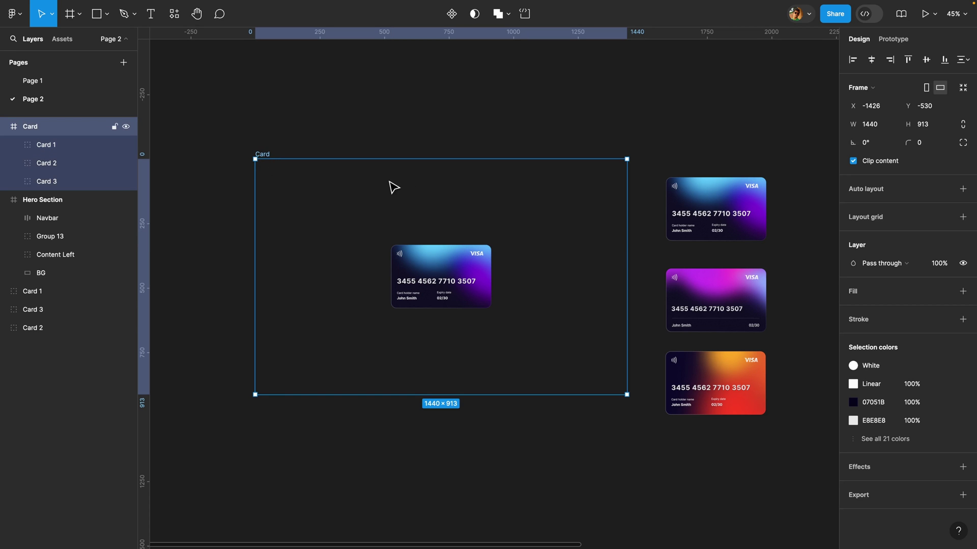
pyautogui.scroll(-3, 392, 185)
pyautogui.hscroll(2, 392, 185)
pyautogui.scroll(1, 392, 186)
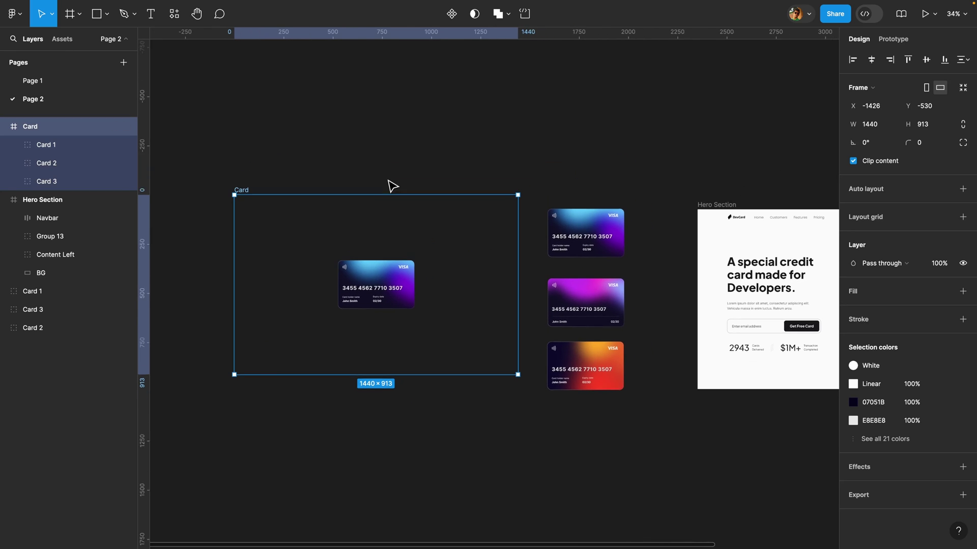
pyautogui.click(452, 14)
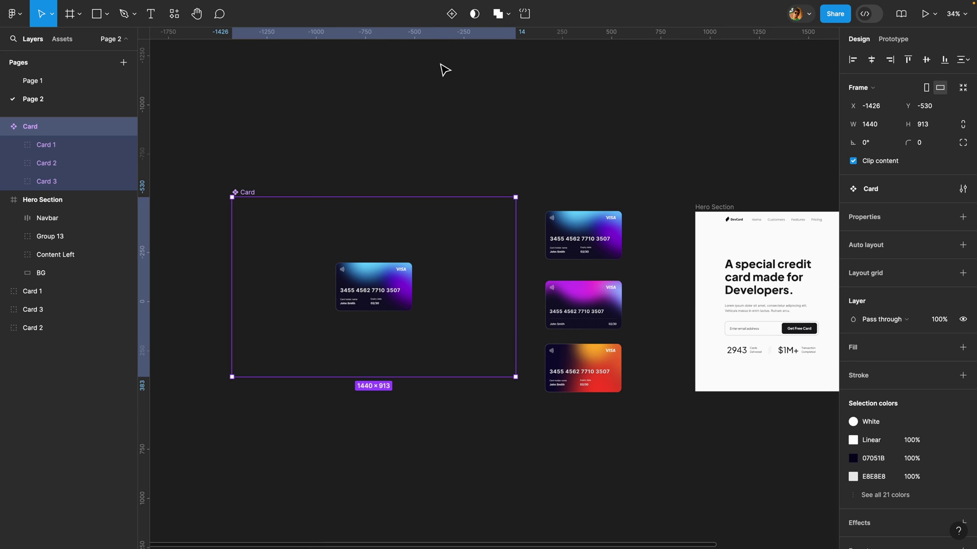
pyautogui.click(452, 16)
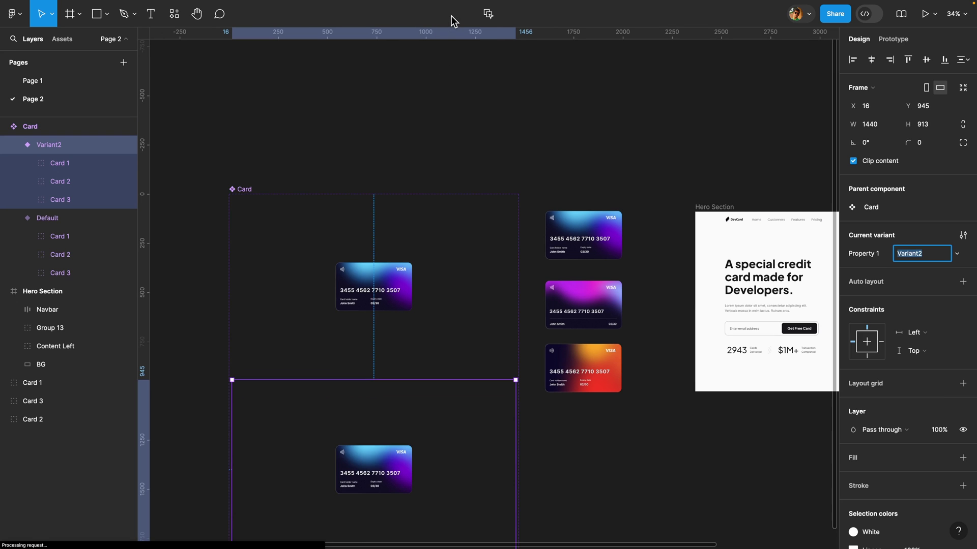
pyautogui.scroll(-4, 444, 124)
pyautogui.hscroll(-1, 443, 125)
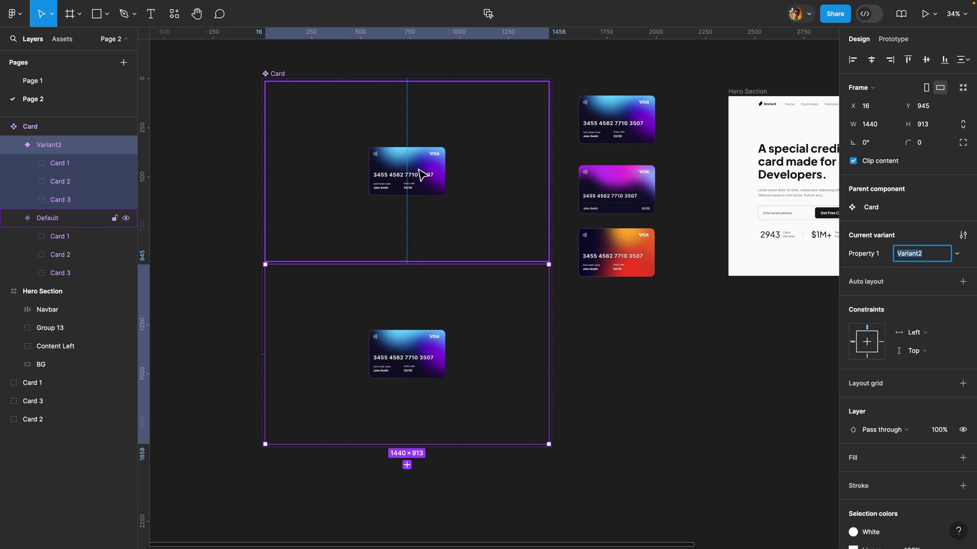
pyautogui.click(402, 170)
# Step: Tilt and fan out the blue, purple and orange cards in the Default variant, orange about -12°
pyautogui.click(420, 167)
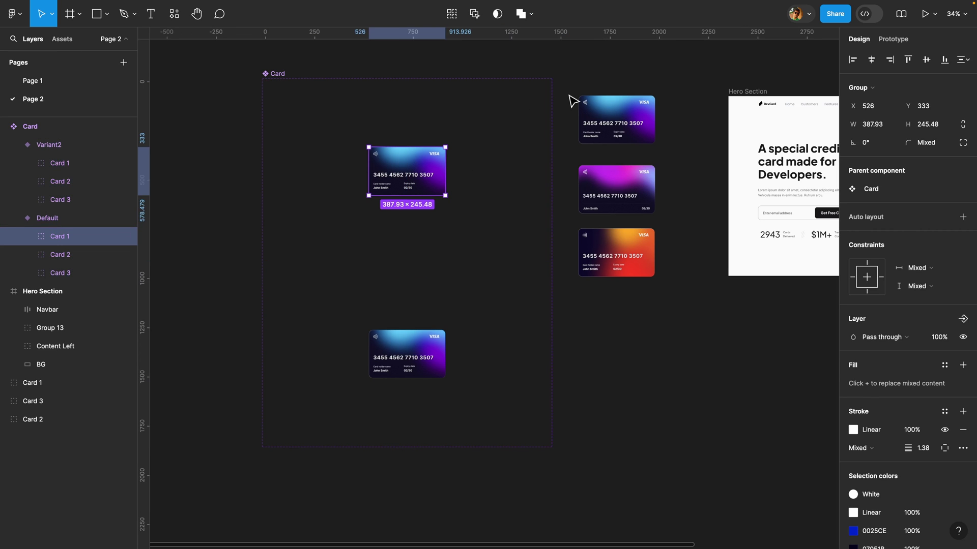
pyautogui.scroll(3, 427, 128)
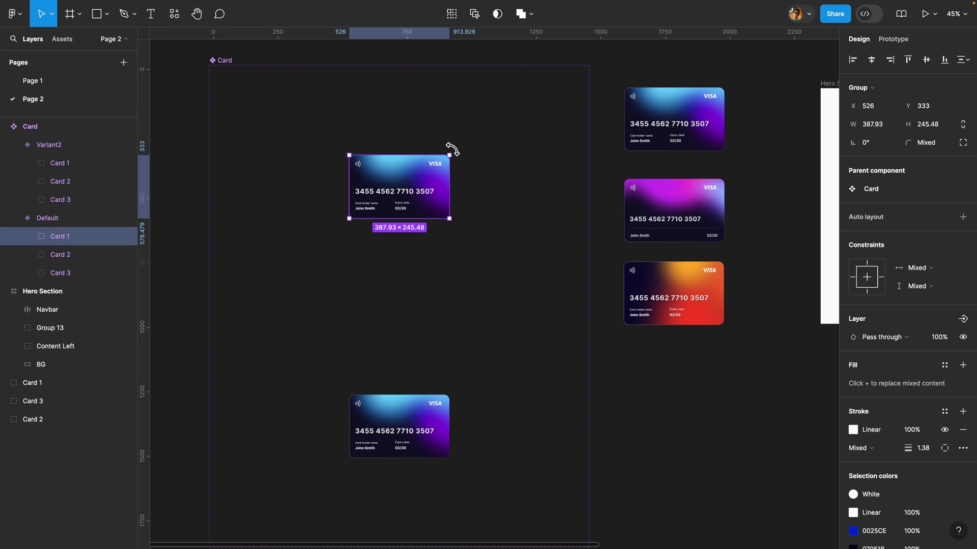
pyautogui.moveTo(452, 150); pyautogui.dragTo(503, 129)
pyautogui.click(447, 210)
pyautogui.moveTo(453, 223); pyautogui.dragTo(516, 150)
pyautogui.click(511, 172)
pyautogui.click(420, 205)
pyautogui.moveTo(453, 220); pyautogui.dragTo(445, 229)
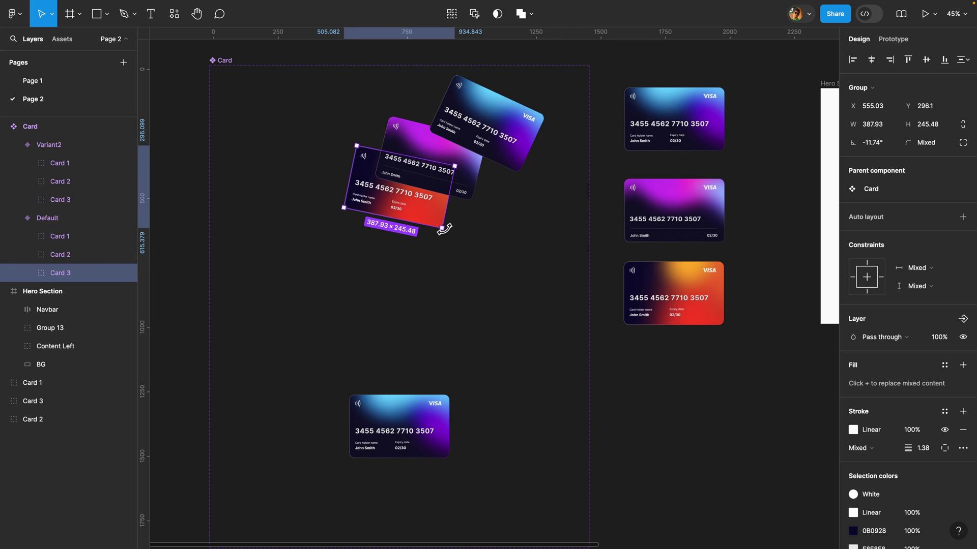
pyautogui.click(474, 172)
pyautogui.moveTo(474, 171); pyautogui.dragTo(478, 149)
# Step: Move all three fanned cards together past the Default frame's right edge
pyautogui.click(480, 146)
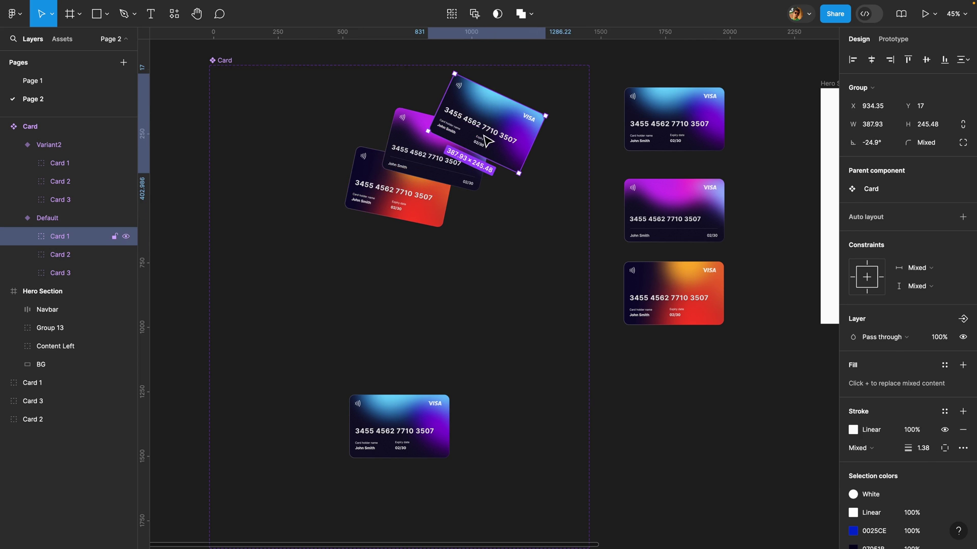
pyautogui.keyDown('shift'); pyautogui.click(460, 179); pyautogui.keyUp('shift')
pyautogui.keyDown('shift'); pyautogui.click(392, 209); pyautogui.keyUp('shift')
pyautogui.scroll(2, 407, 212)
pyautogui.hscroll(2, 407, 212)
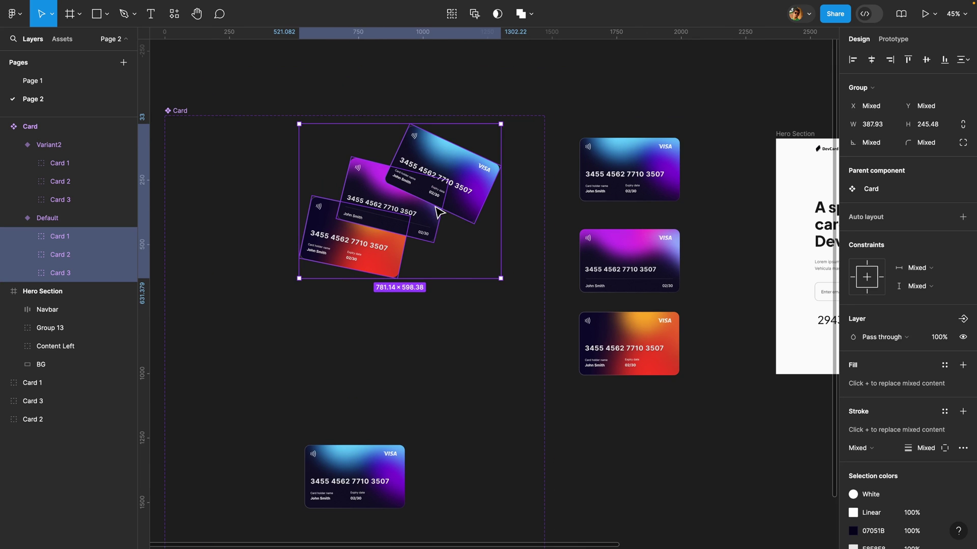
pyautogui.moveTo(393, 202); pyautogui.dragTo(408, 209)
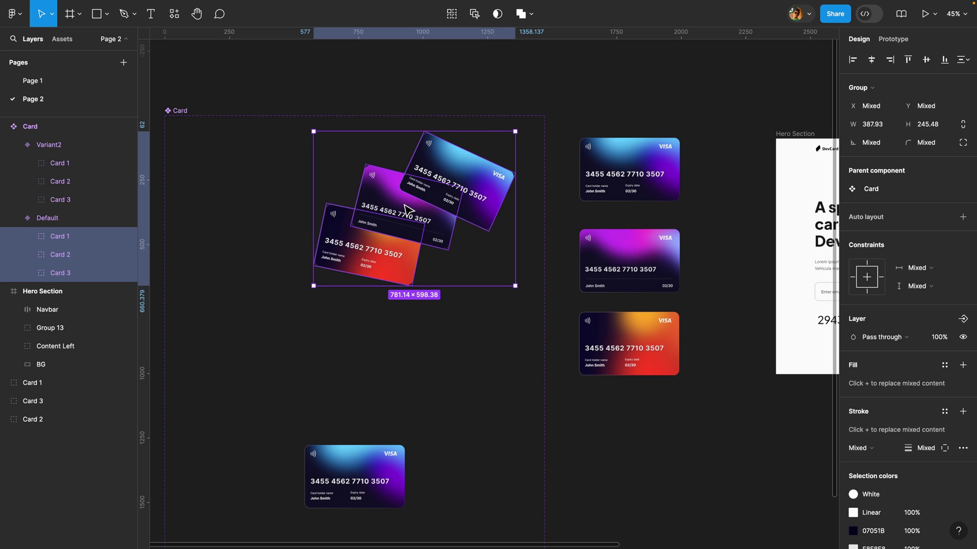
pyautogui.moveTo(408, 210); pyautogui.dragTo(642, 194)
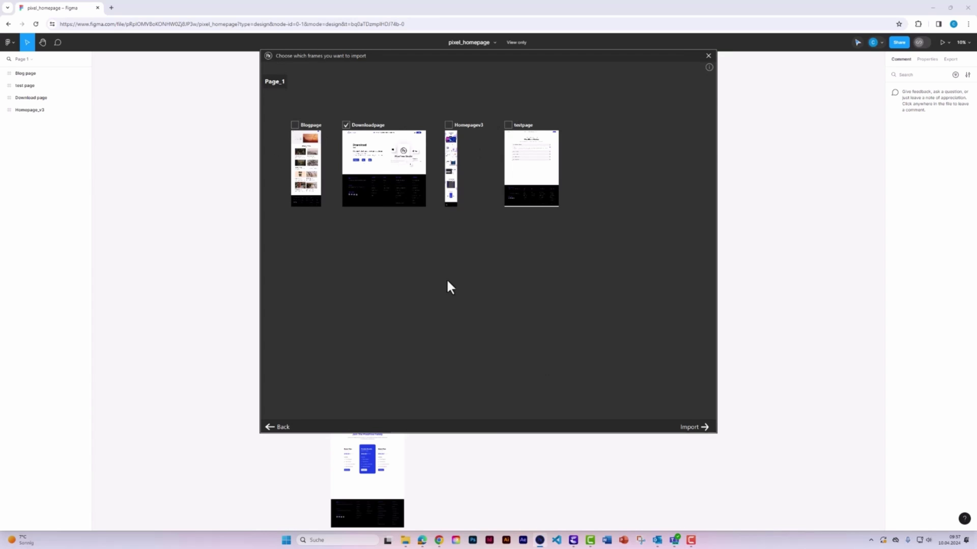
# Step: Import the ticked Downloadpage frame and select the All_Rights_Reserved footer element
pyautogui.click(697, 427)
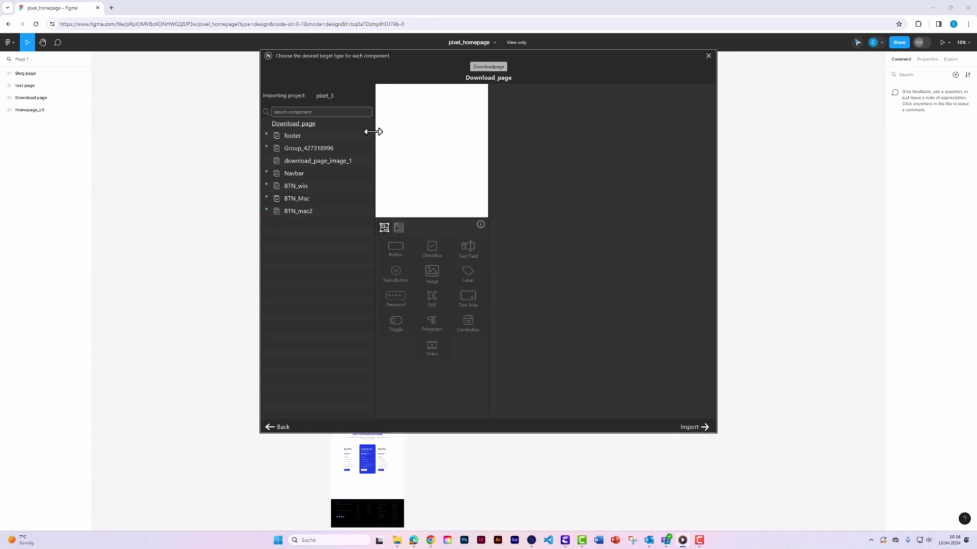
pyautogui.click(267, 133)
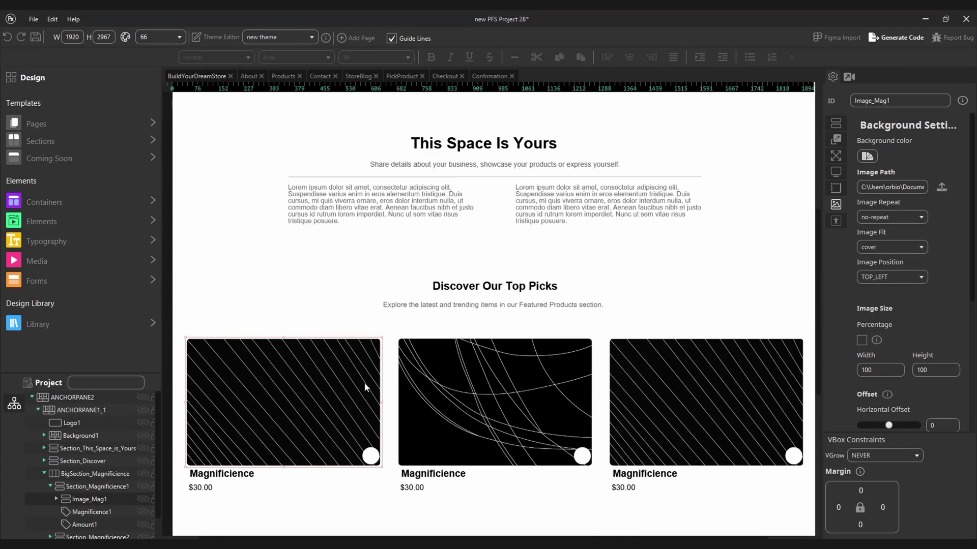
# Step: Set the product card's Image Path to an image from the Downloads folder
pyautogui.click(941, 187)
pyautogui.click(46, 110)
pyautogui.doubleClick(142, 95)
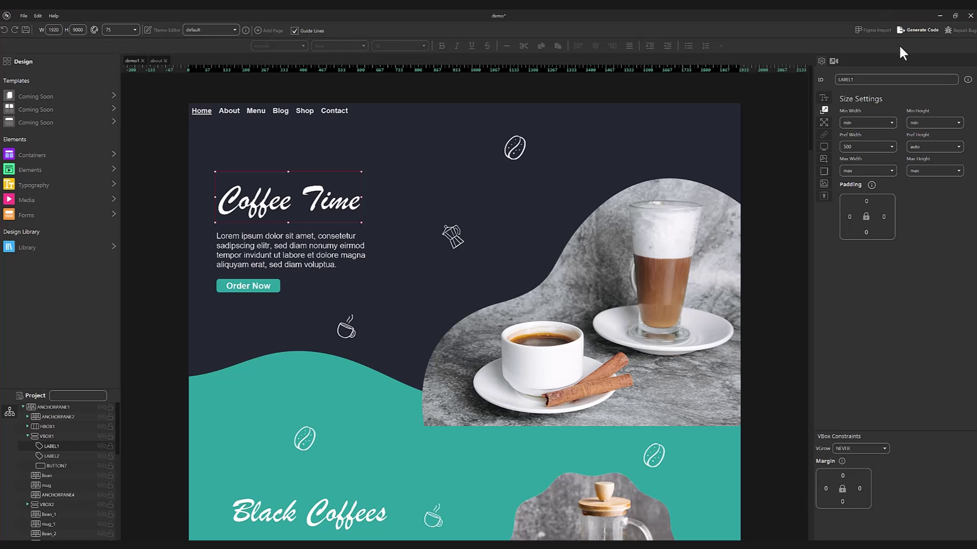
# Step: Set code export to Angular, React and Vue
pyautogui.click(926, 26)
pyautogui.click(418, 237)
pyautogui.click(419, 266)
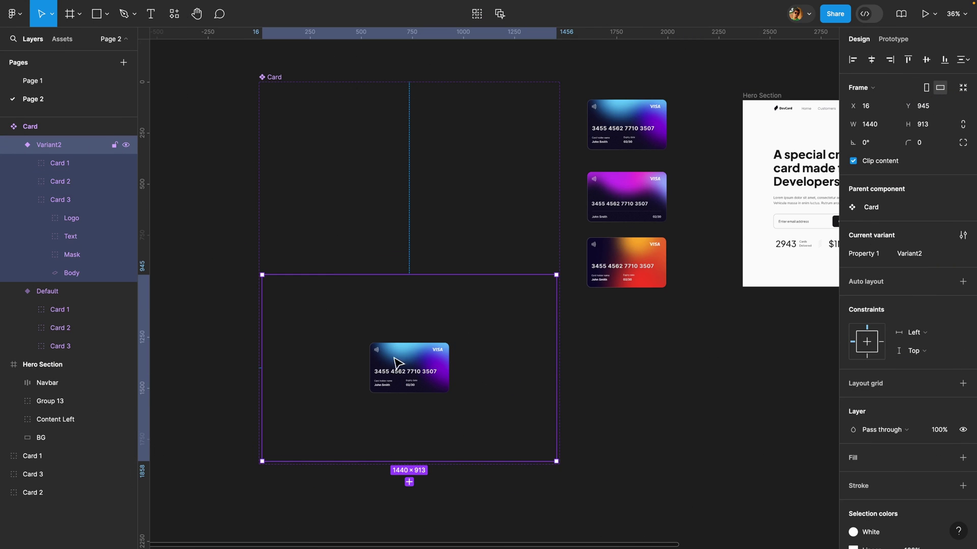
# Step: Duplicate the variant into Variant3 and select its three card layers
pyautogui.hotkey('ctrl', 'd')
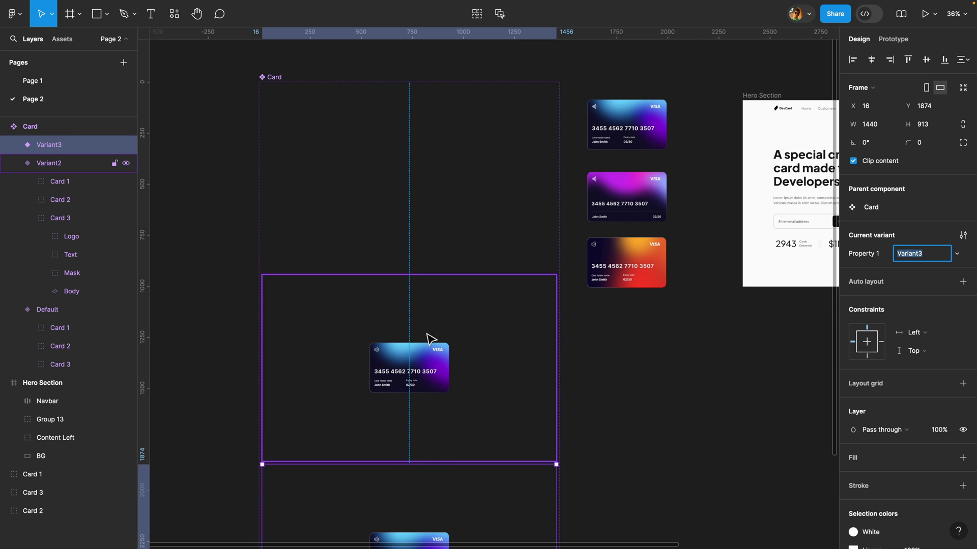
pyautogui.scroll(-5, 415, 358)
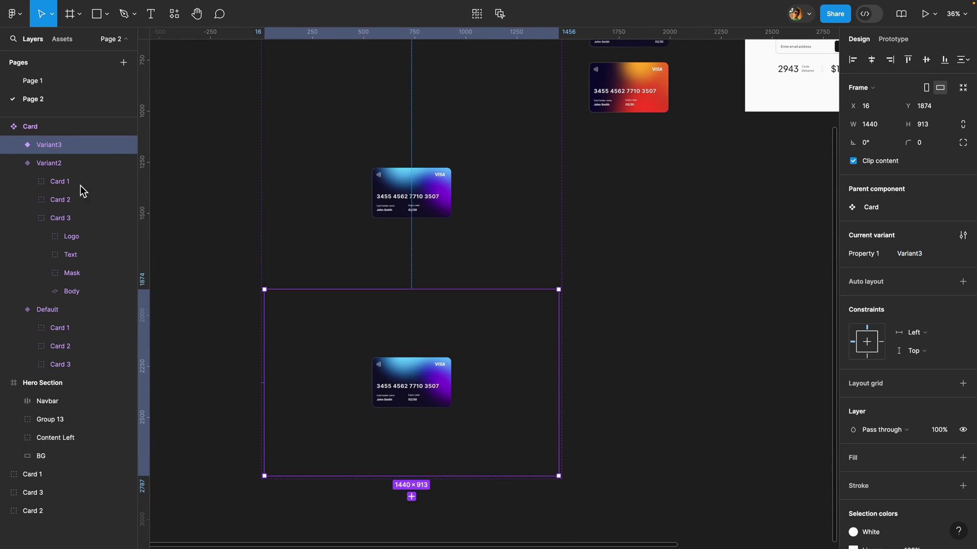
pyautogui.click(14, 163)
pyautogui.click(14, 145)
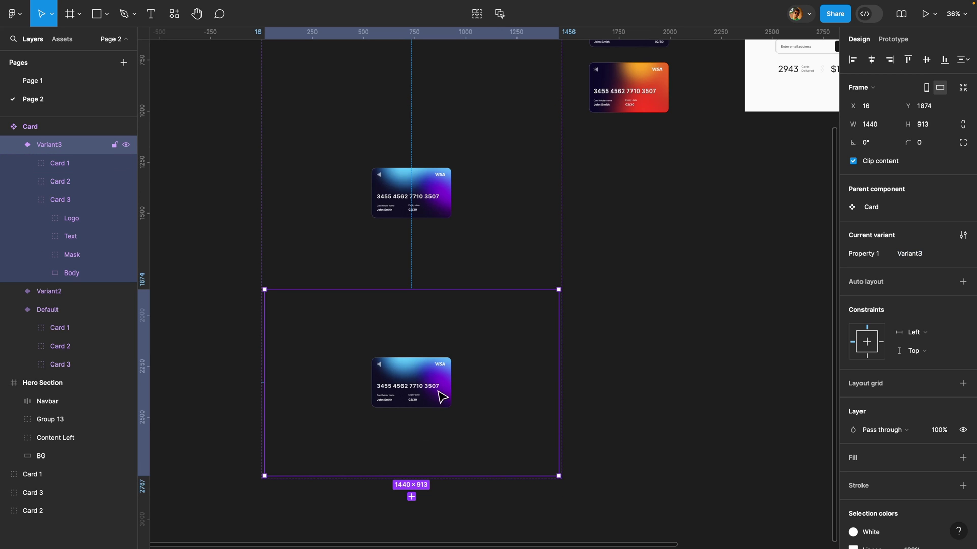
pyautogui.click(49, 200)
pyautogui.keyDown('shift'); pyautogui.click(60, 167); pyautogui.keyUp('shift')
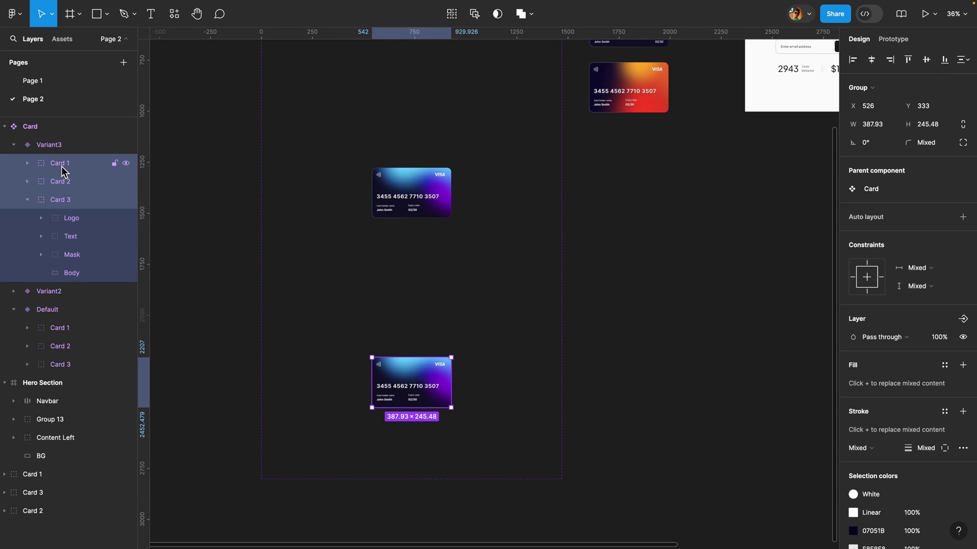
# Step: Apply the Fast Isometric plugin's isometric preset to the selected cards
pyautogui.click(174, 14)
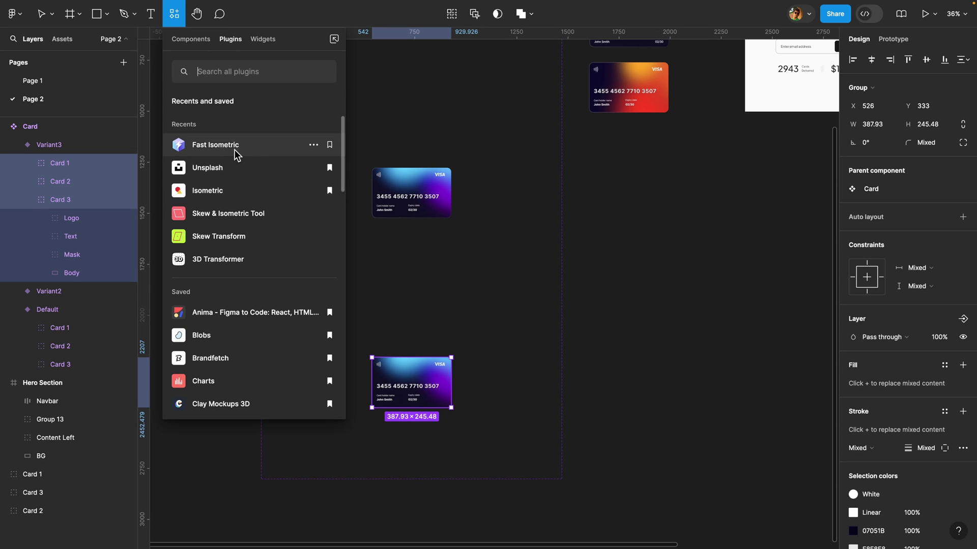
pyautogui.click(247, 154)
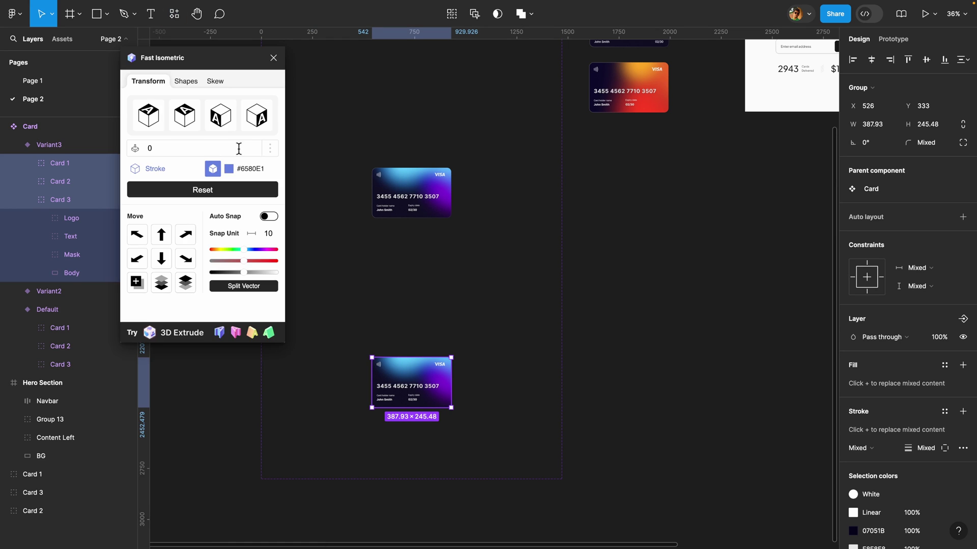
pyautogui.click(185, 117)
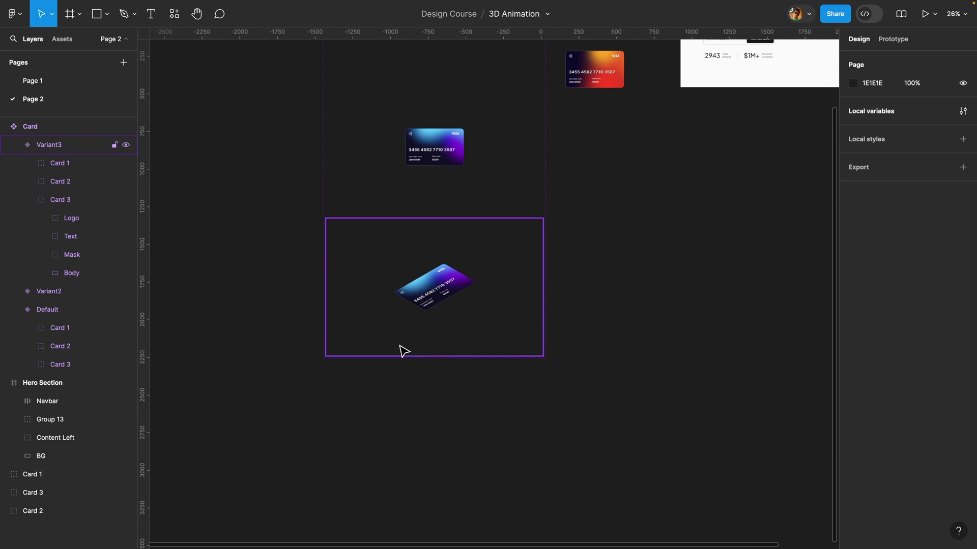
# Step: Nudge Card 1 and Card 2 up in Variant3, lifting Card 1 highest
pyautogui.click(64, 165)
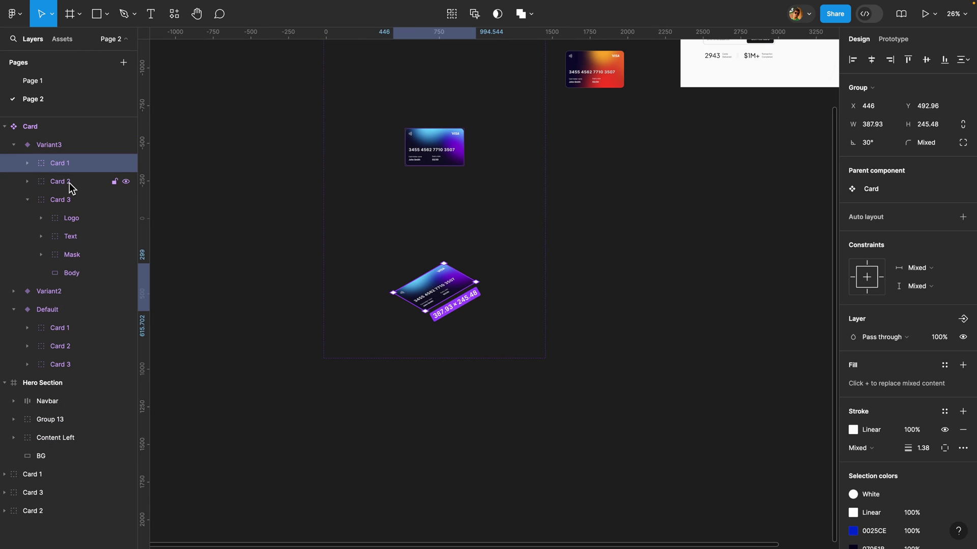
pyautogui.keyDown('shift'); pyautogui.click(69, 182); pyautogui.keyUp('shift')
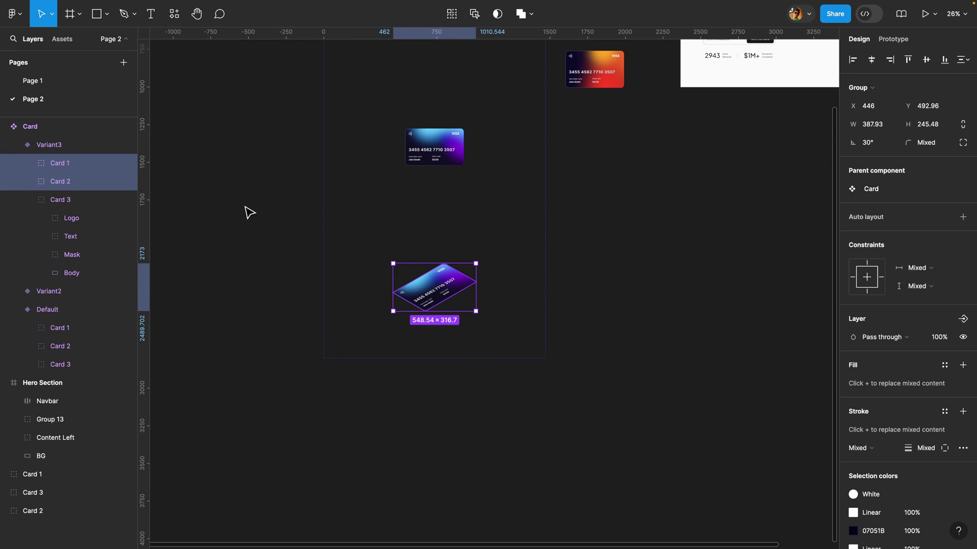
pyautogui.scroll(3, 249, 213)
pyautogui.scroll(2, 331, 275)
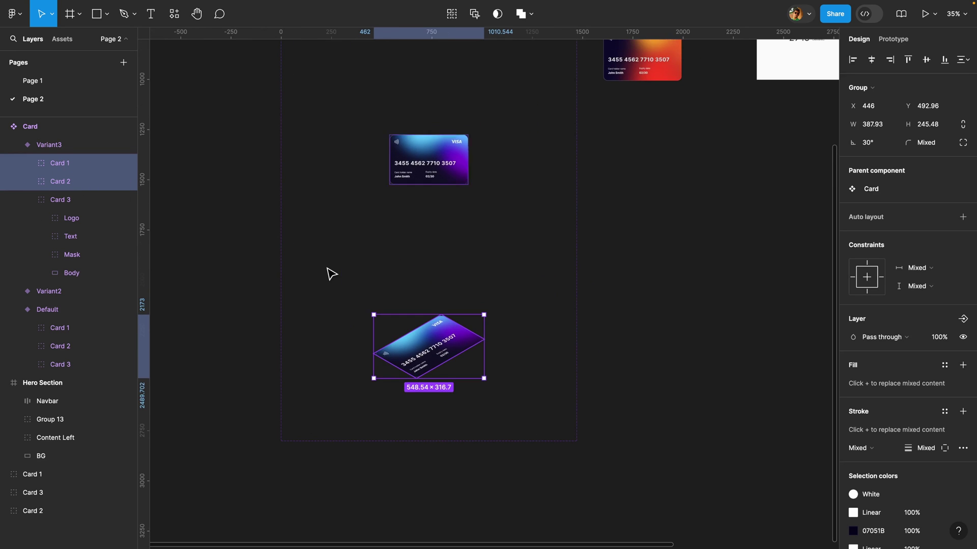
pyautogui.hotkey('shift', 'Up')
pyautogui.hotkey('shift', 'Up')
pyautogui.hotkey('shift', 'Up')
pyautogui.hotkey('shift', 'Up')
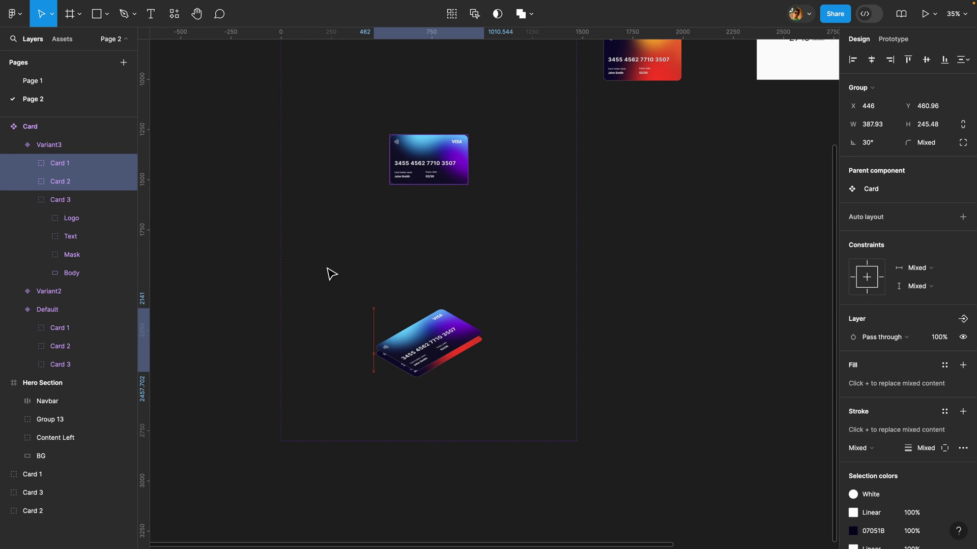
pyautogui.press('Up')
pyautogui.press('Up')
pyautogui.press('Up')
pyautogui.press('Up')
pyautogui.press('Up')
pyautogui.press('Up')
pyautogui.press('Up')
pyautogui.press('Up')
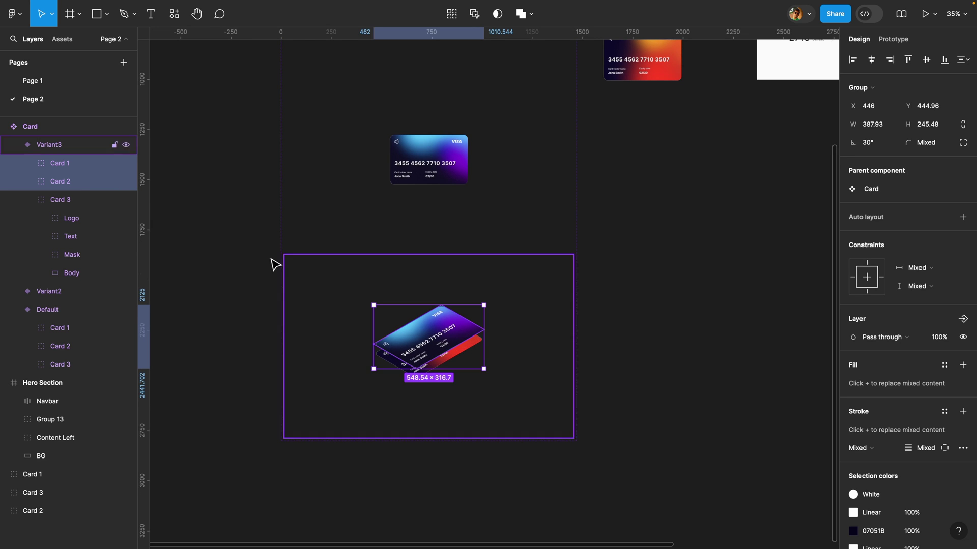
pyautogui.click(87, 163)
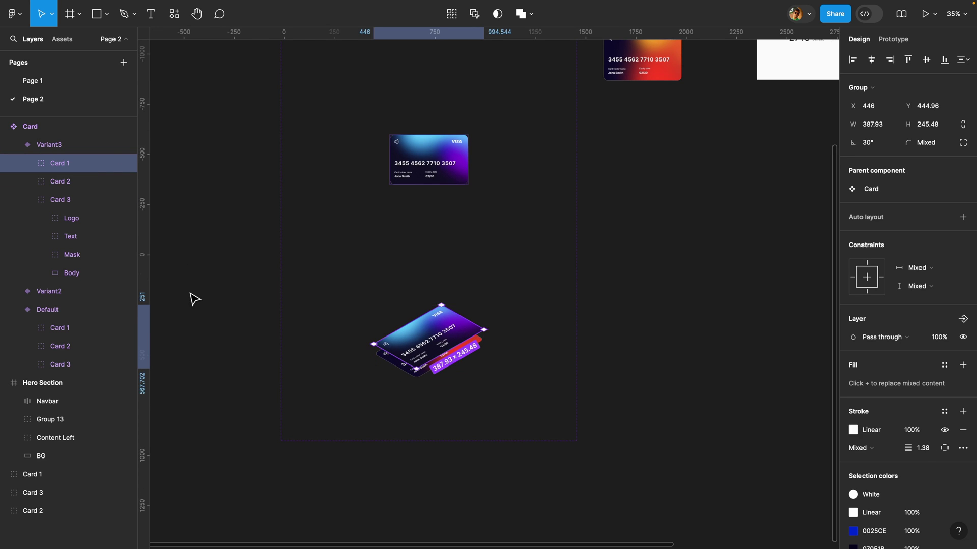
pyautogui.hotkey('shift', 'Up')
pyautogui.hotkey('shift', 'Up')
pyautogui.hotkey('shift', 'Up')
pyautogui.hotkey('shift', 'Up')
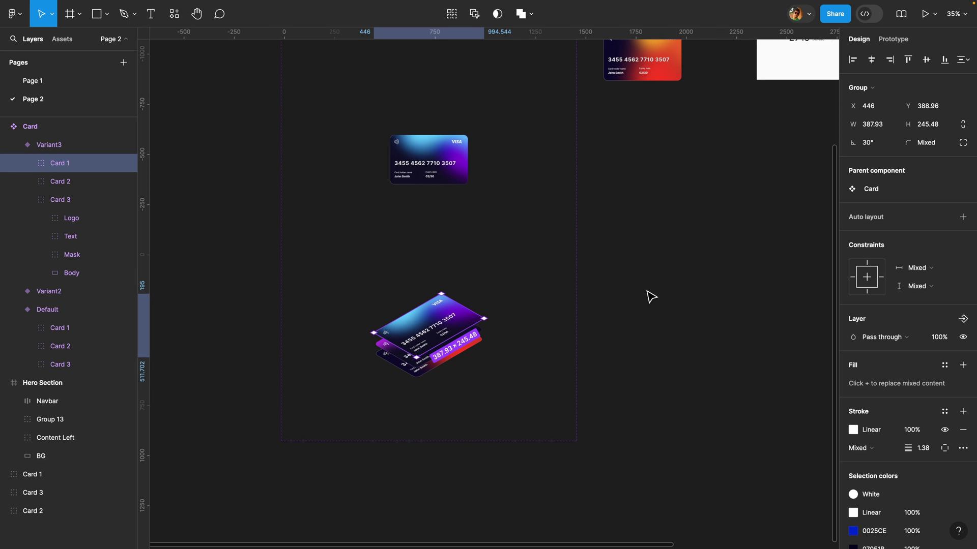
pyautogui.click(650, 296)
# Step: Duplicate Variant3 as Variant4 and nudge its Card 1 and Card 2 up further
pyautogui.click(546, 286)
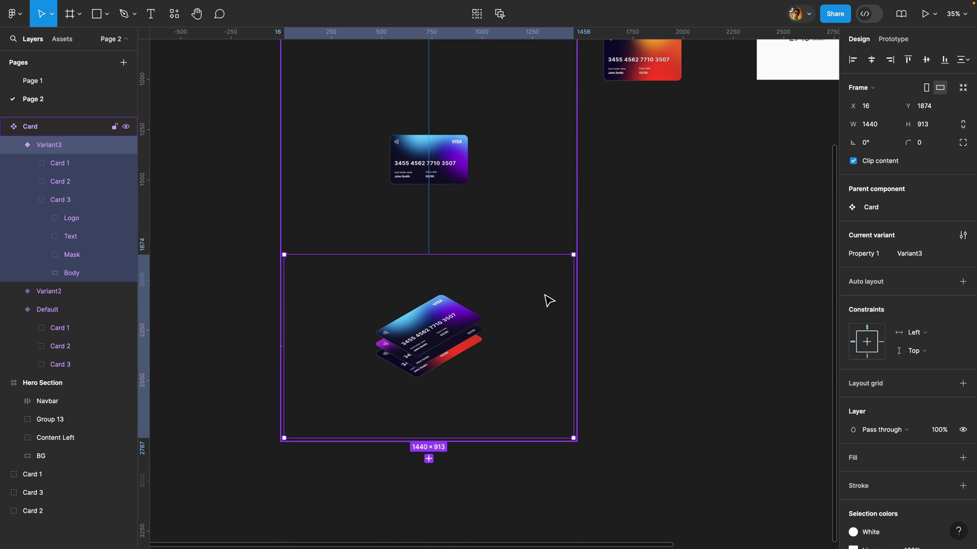
pyautogui.hotkey('ctrl', 'd')
pyautogui.scroll(-5, 637, 340)
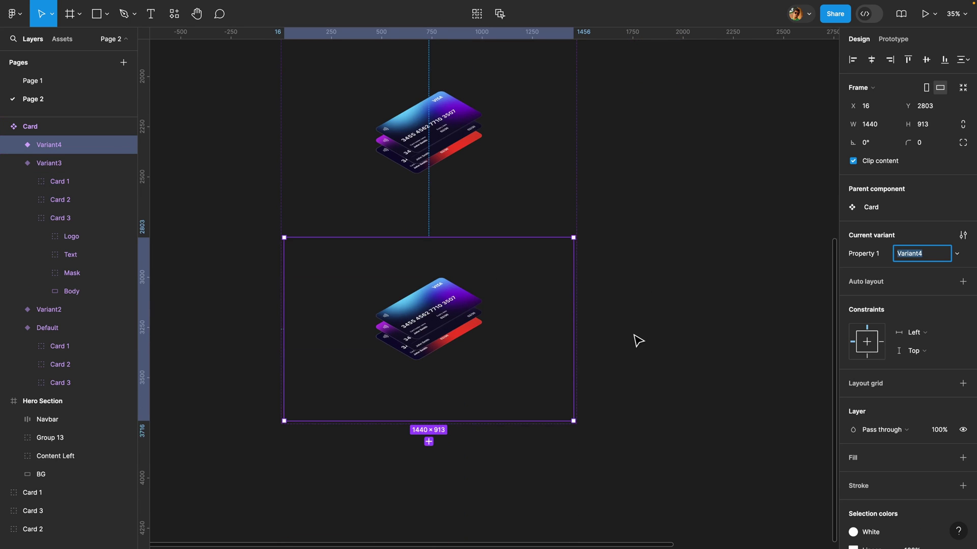
pyautogui.scroll(3, 435, 293)
pyautogui.click(435, 292)
pyautogui.keyDown('shift'); pyautogui.click(61, 182); pyautogui.keyUp('shift')
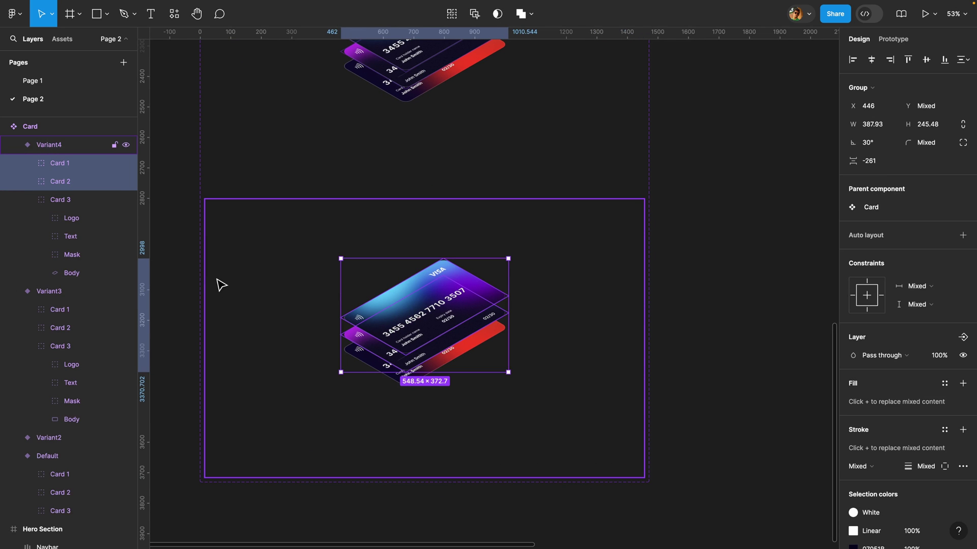
pyautogui.press('Up')
pyautogui.press('Up')
pyautogui.press('Up')
pyautogui.press('Up')
pyautogui.press('Up')
pyautogui.press('Up')
pyautogui.press('Up')
pyautogui.press('Up')
pyautogui.click(421, 277)
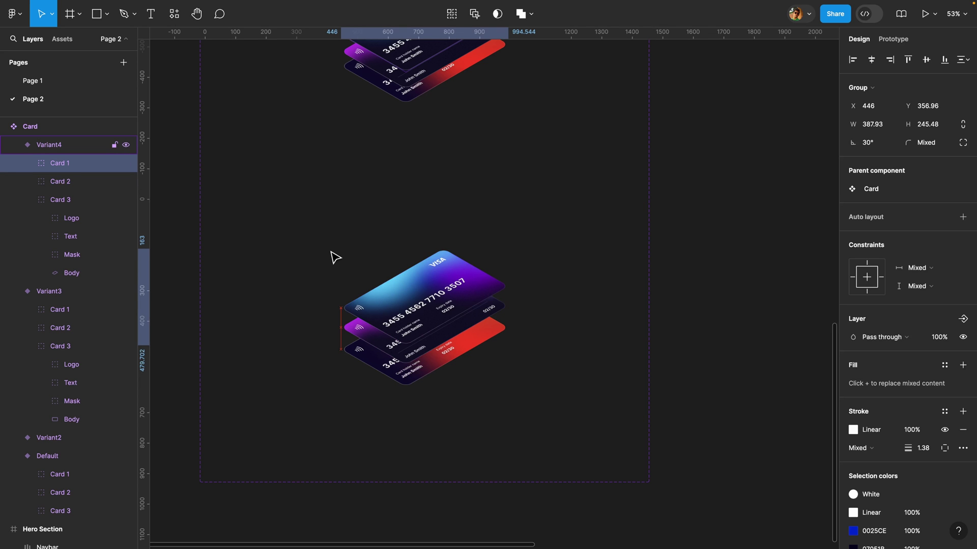
pyautogui.click(725, 204)
pyautogui.keyDown('ctrl'); pyautogui.scroll(-3, 703, 227); pyautogui.keyUp('ctrl')
pyautogui.keyDown('ctrl'); pyautogui.scroll(-3, 704, 227); pyautogui.keyUp('ctrl')
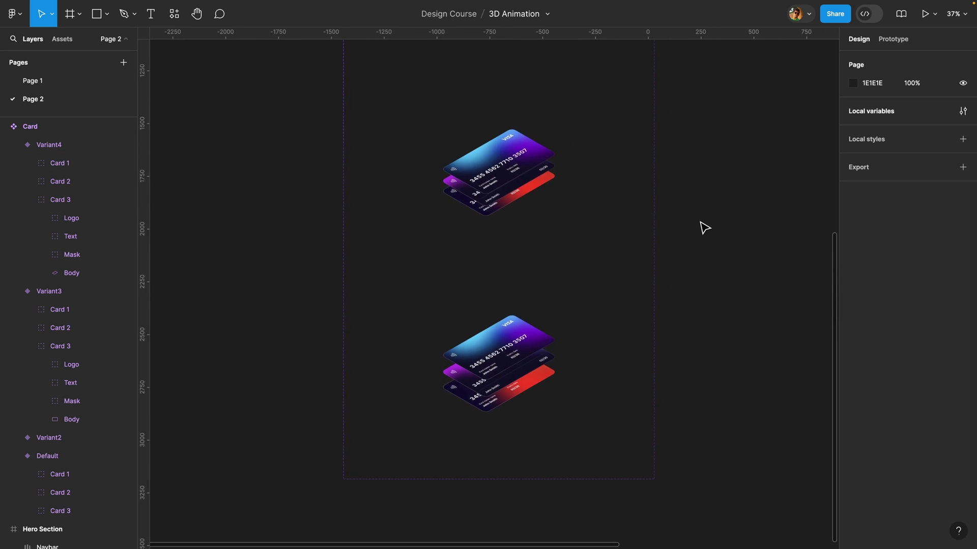
pyautogui.scroll(1, 705, 227)
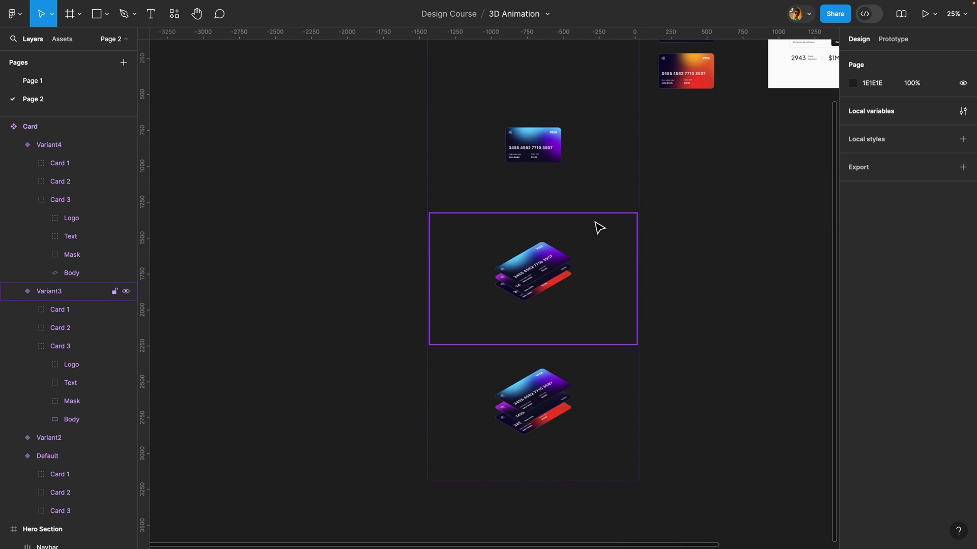
pyautogui.scroll(5, 599, 227)
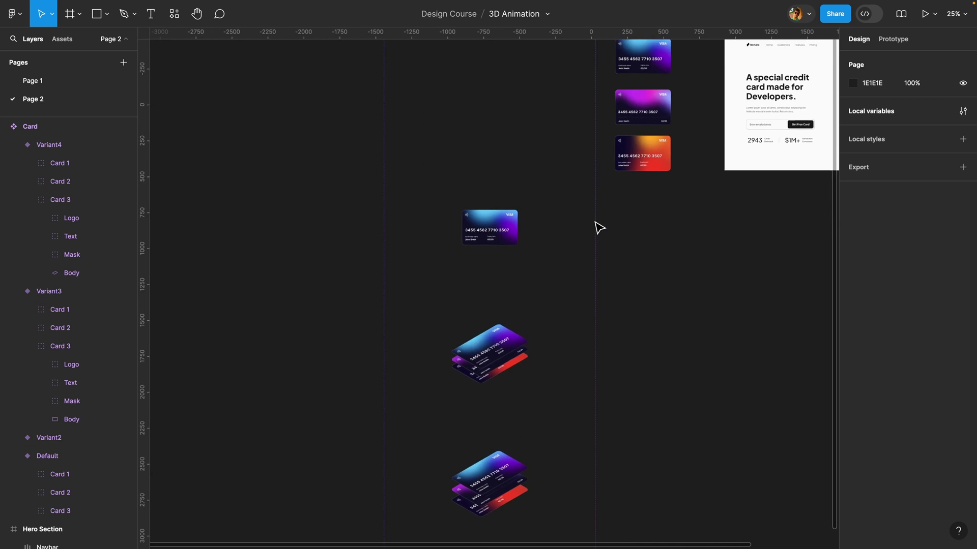
# Step: Link Default to Variant2 with an After delay 200ms trigger and 1300ms animation
pyautogui.click(532, 181)
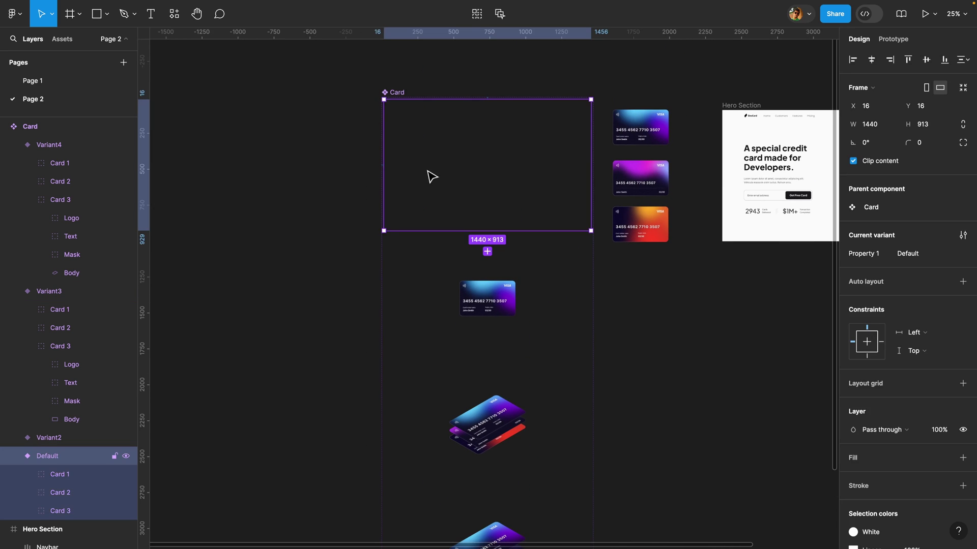
pyautogui.click(891, 42)
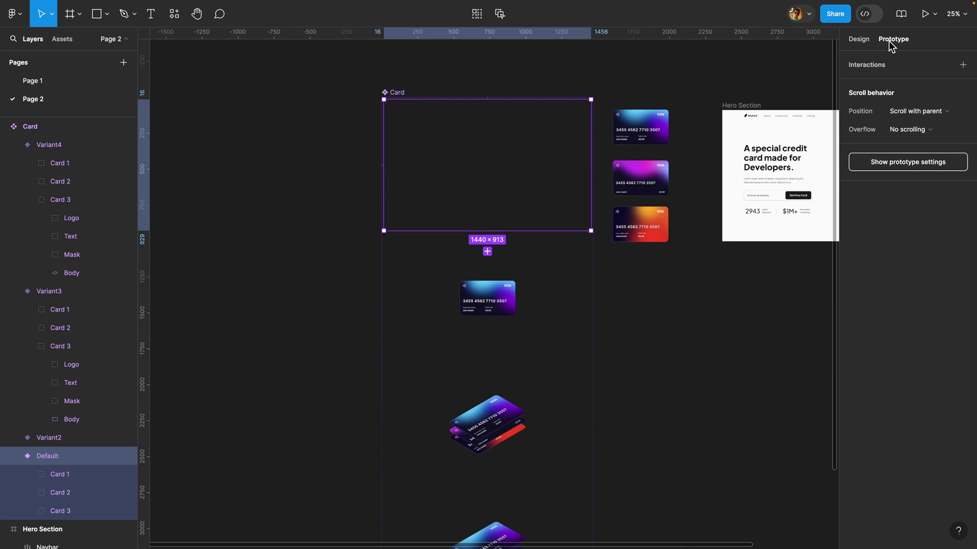
pyautogui.moveTo(488, 232)
pyautogui.moveTo(487, 231); pyautogui.dragTo(475, 254)
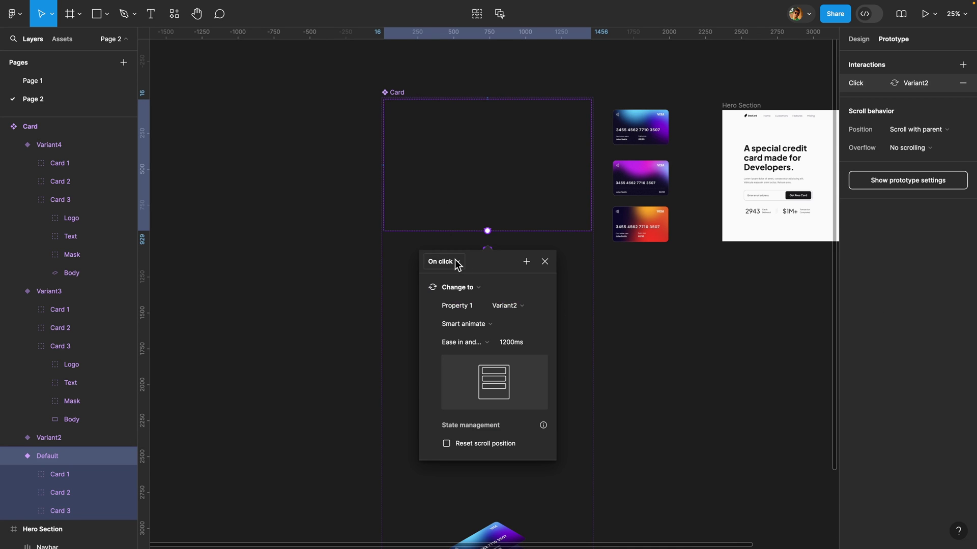
pyautogui.click(454, 261)
pyautogui.click(474, 400)
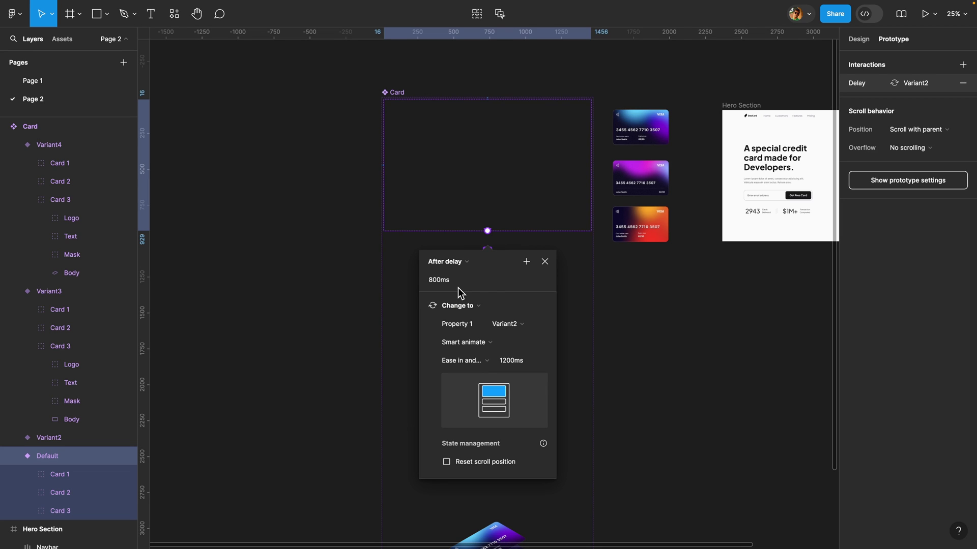
pyautogui.write('200')
pyautogui.press('Return')
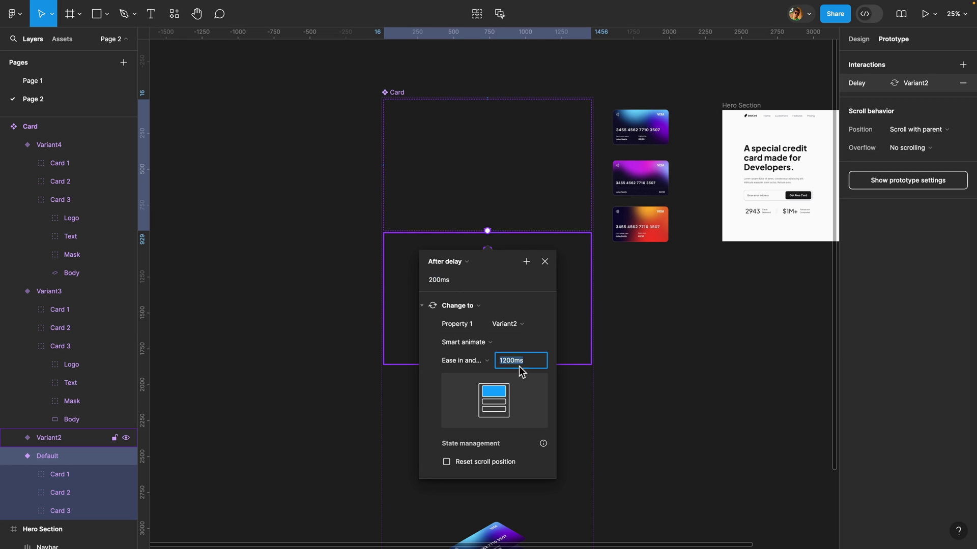
pyautogui.write('1300')
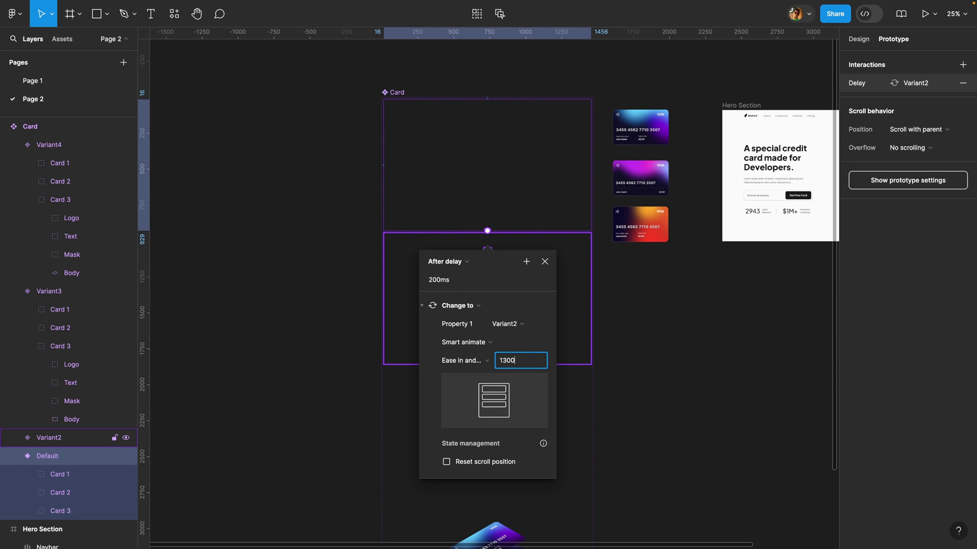
pyautogui.press('Return')
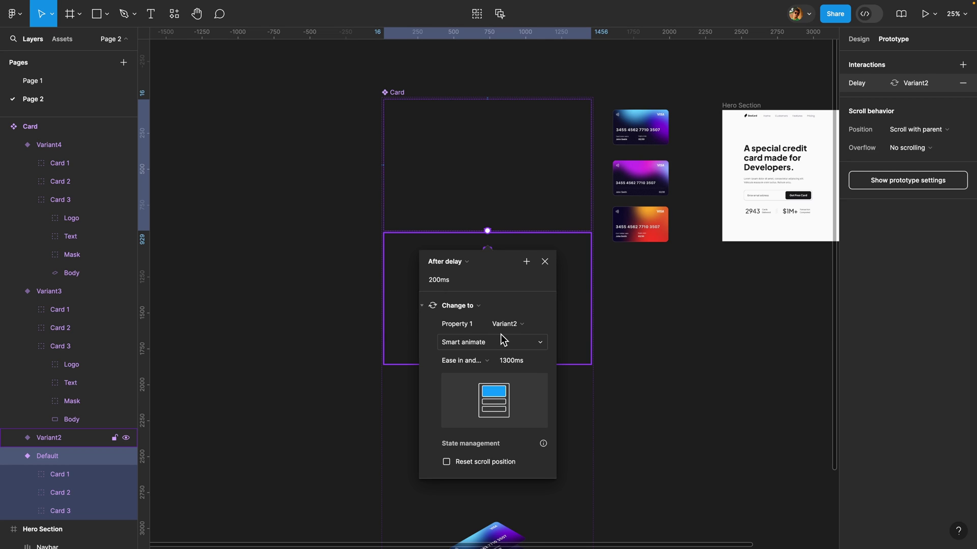
pyautogui.click(544, 261)
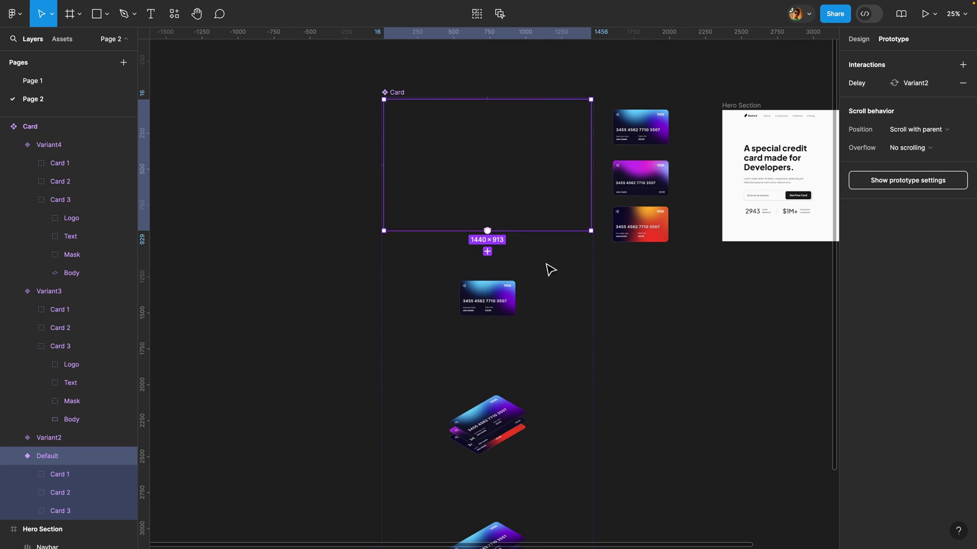
# Step: Link Variant2 to Variant3 with an After delay 200ms trigger and 1000ms duration
pyautogui.click(532, 275)
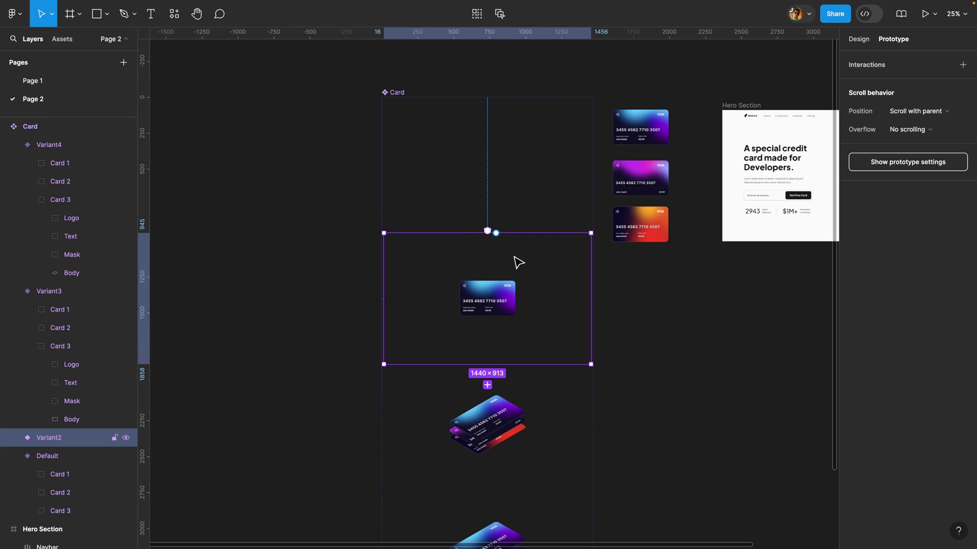
pyautogui.moveTo(487, 377); pyautogui.dragTo(488, 375)
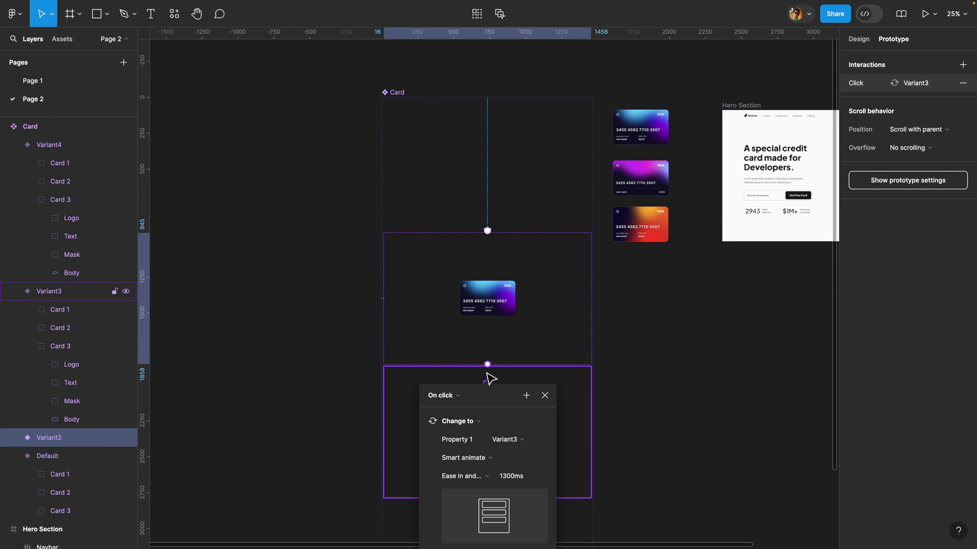
pyautogui.click(458, 397)
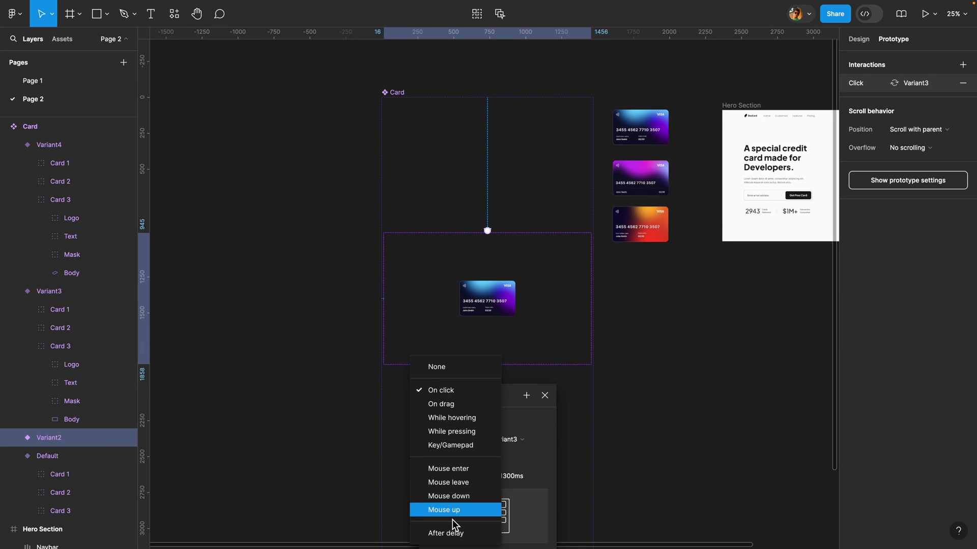
pyautogui.click(450, 532)
pyautogui.click(456, 417)
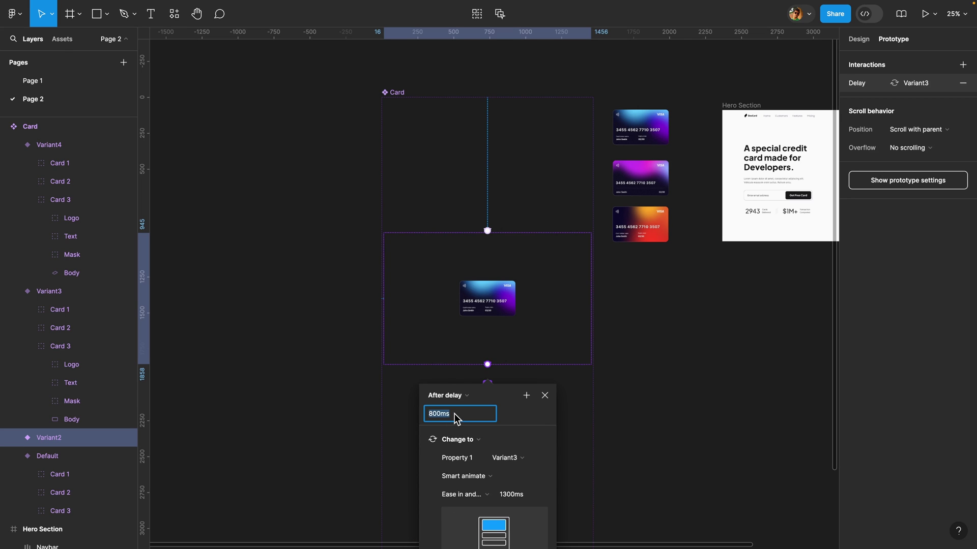
pyautogui.write('200')
pyautogui.press('Return')
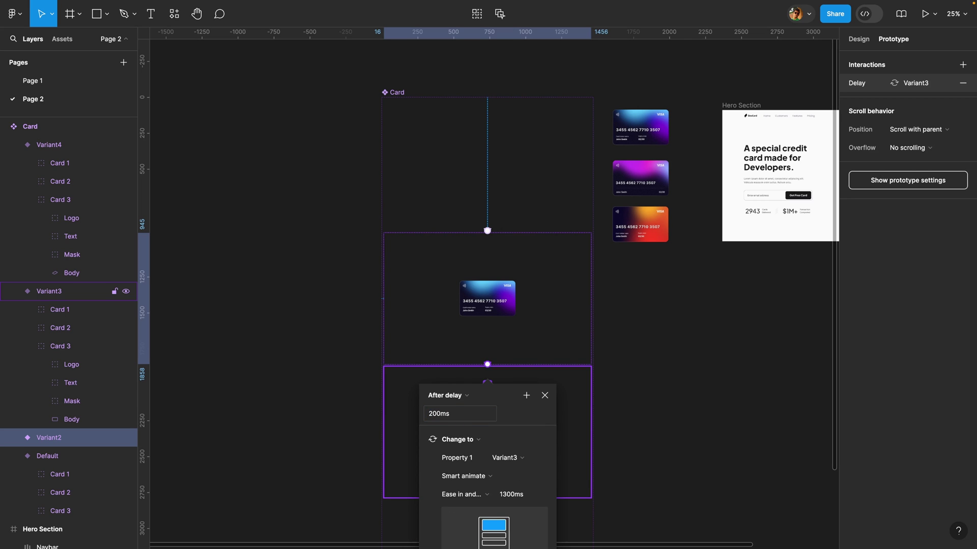
pyautogui.click(521, 501)
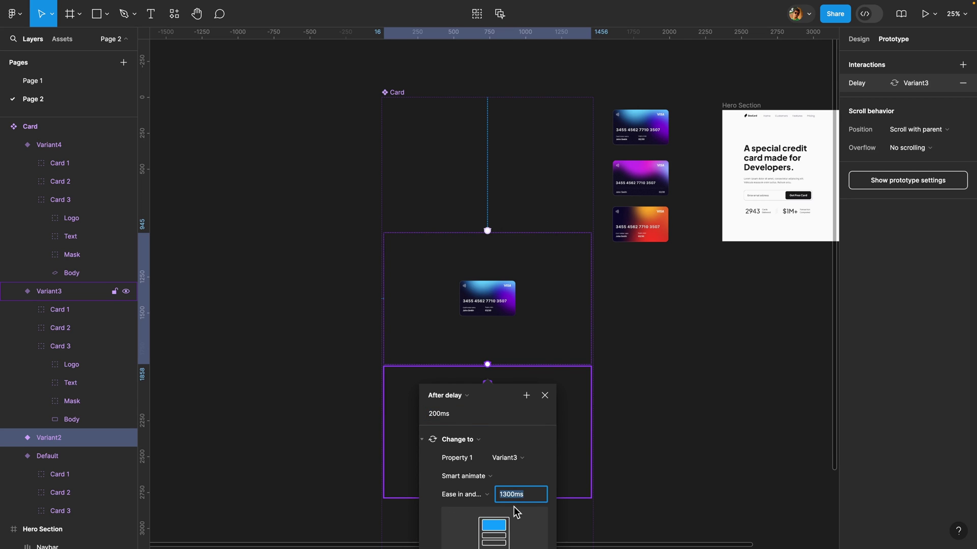
pyautogui.write('1000')
pyautogui.press('Return')
pyautogui.scroll(-3, 555, 400)
pyautogui.scroll(5, 521, 334)
# Step: Connect Variant3 to Variant4 with a While hovering trigger, smart-animating over 1200ms
pyautogui.doubleClick(443, 265)
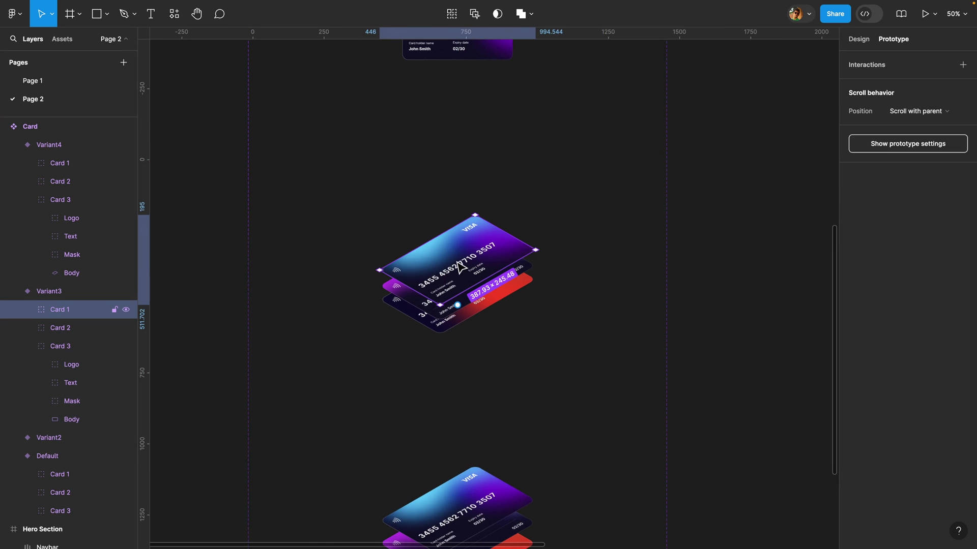
pyautogui.moveTo(458, 306); pyautogui.dragTo(447, 451)
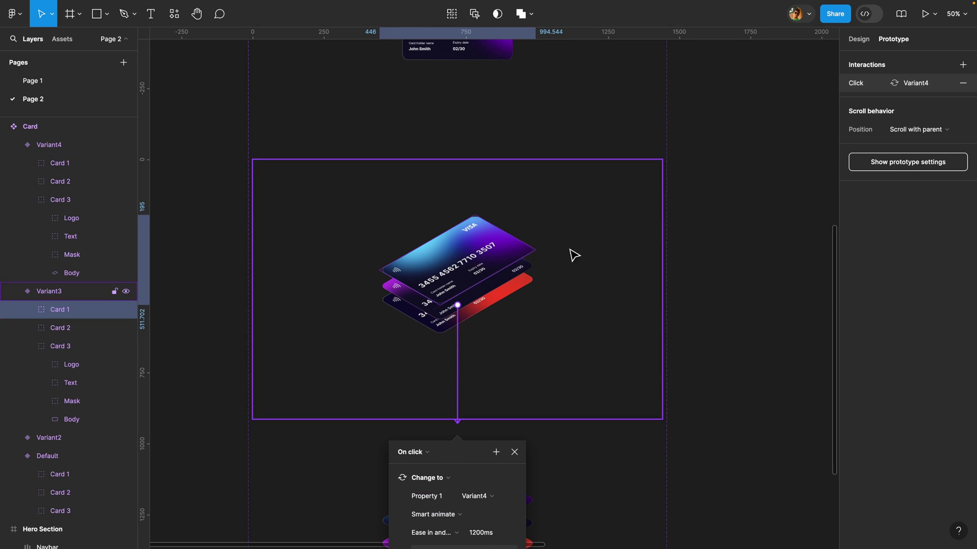
pyautogui.scroll(-3, 496, 374)
pyautogui.click(438, 431)
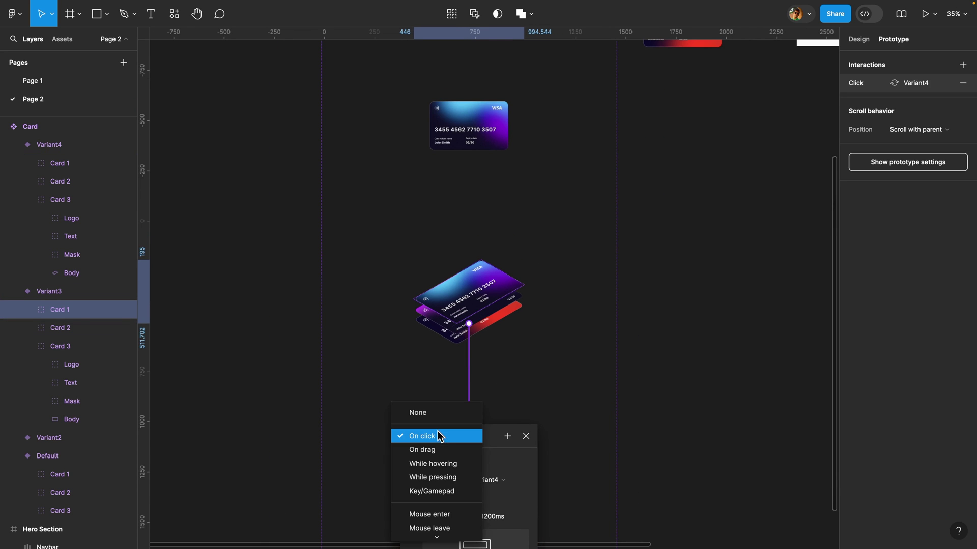
pyautogui.click(440, 462)
pyautogui.scroll(-2, 491, 434)
pyautogui.scroll(-2, 492, 433)
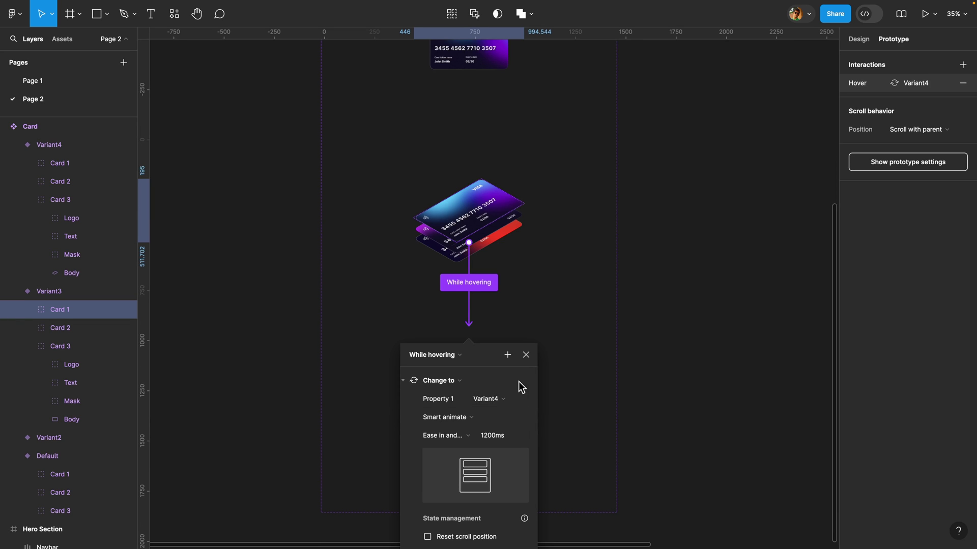
pyautogui.click(525, 356)
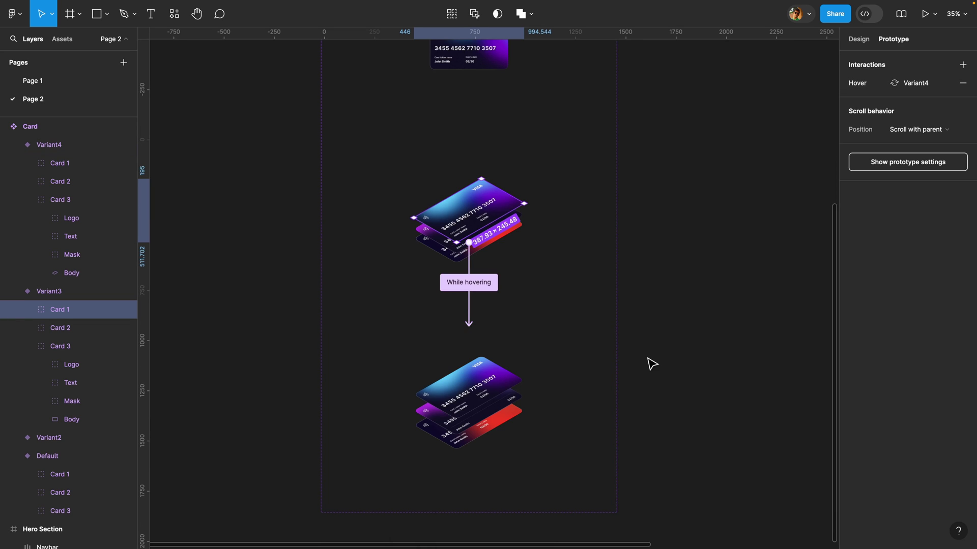
pyautogui.scroll(-5, 658, 261)
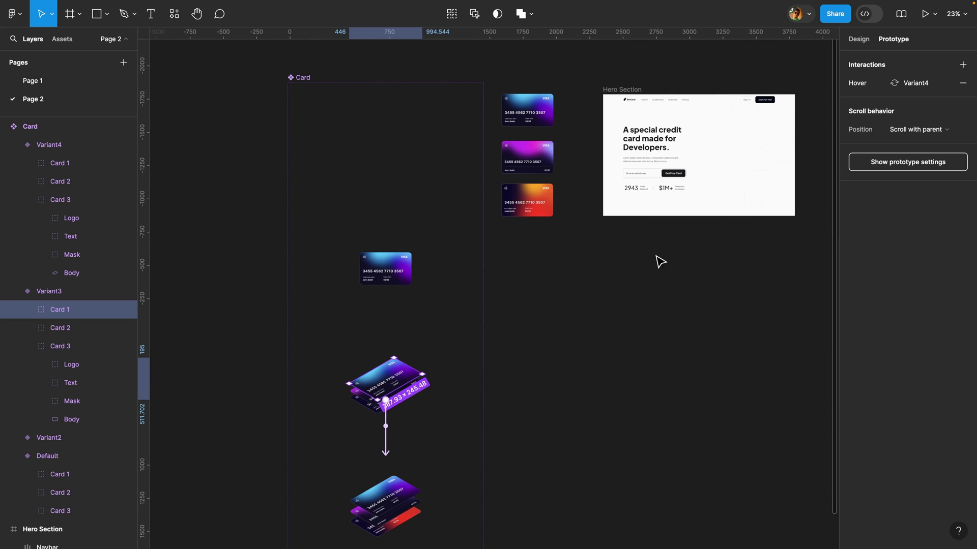
# Step: Place a Card component instance from the local Assets onto the Hero Section
pyautogui.click(62, 39)
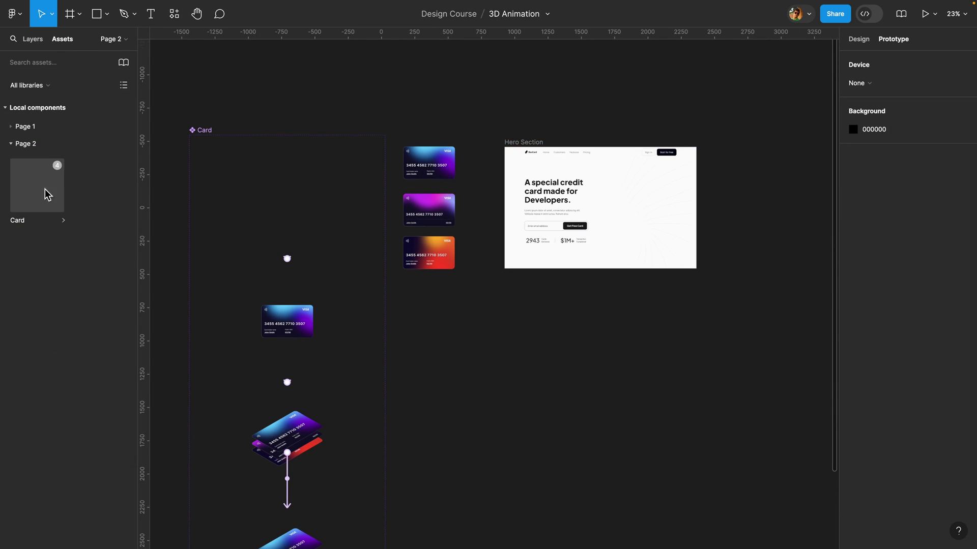
pyautogui.click(639, 207)
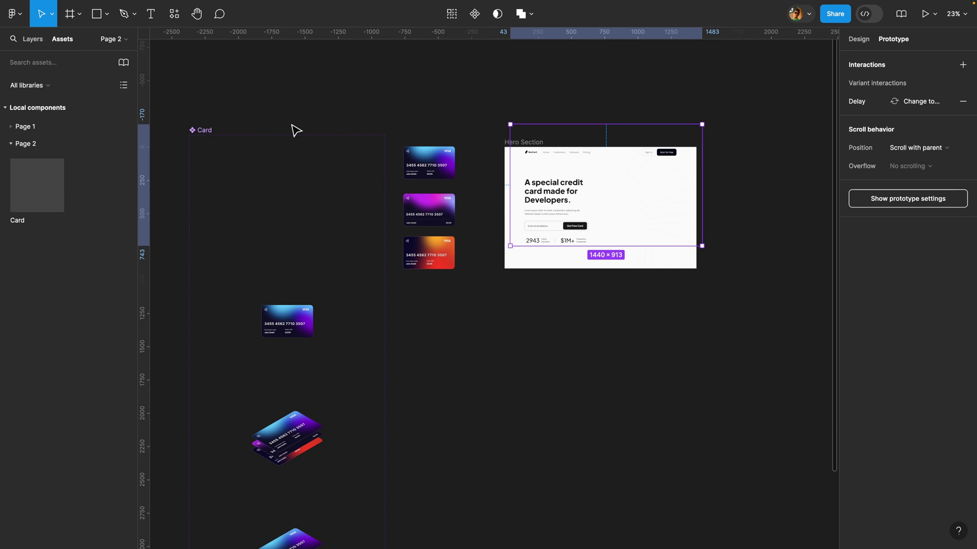
pyautogui.scroll(3, 641, 175)
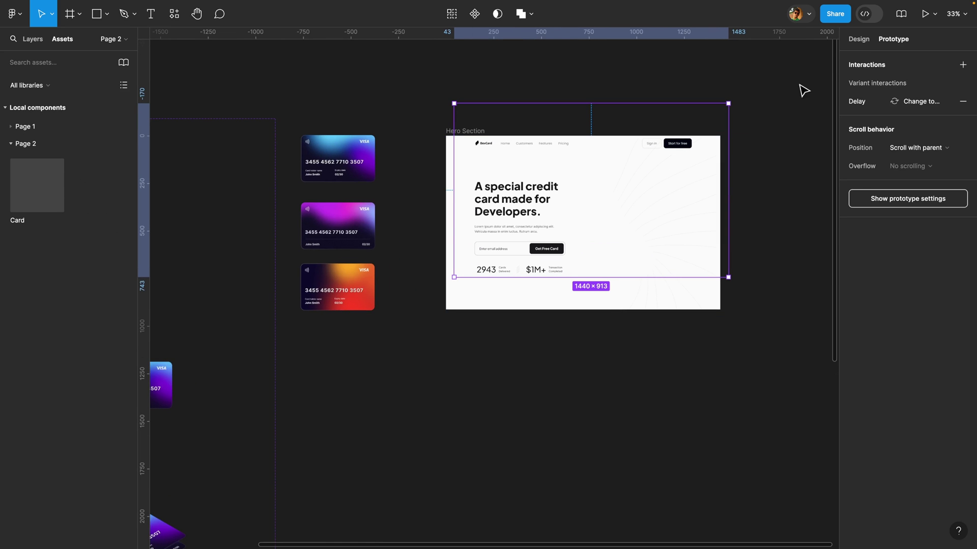
# Step: Centre the card horizontally and vertically in the Hero Section, then show the layer tree again
pyautogui.click(849, 43)
pyautogui.scroll(-1, 859, 56)
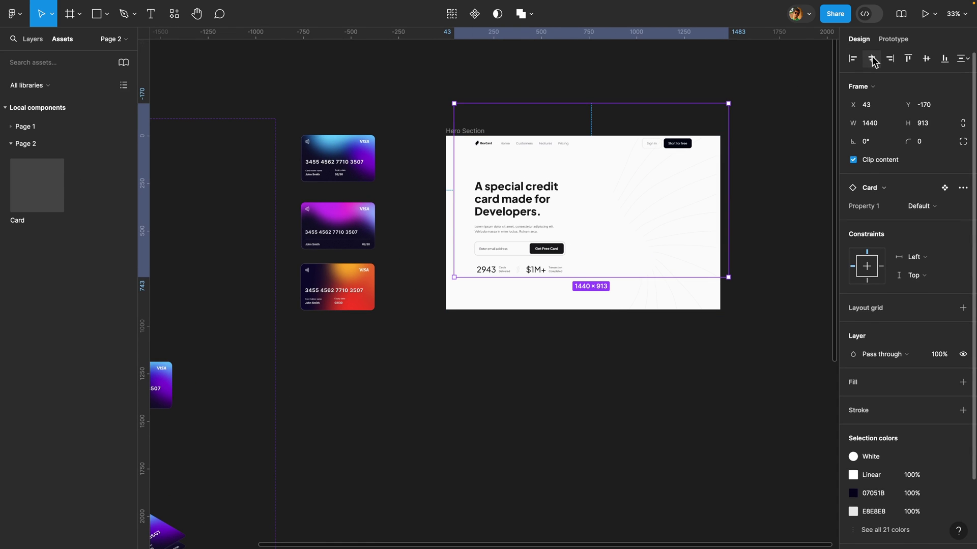
pyautogui.click(871, 59)
pyautogui.click(927, 59)
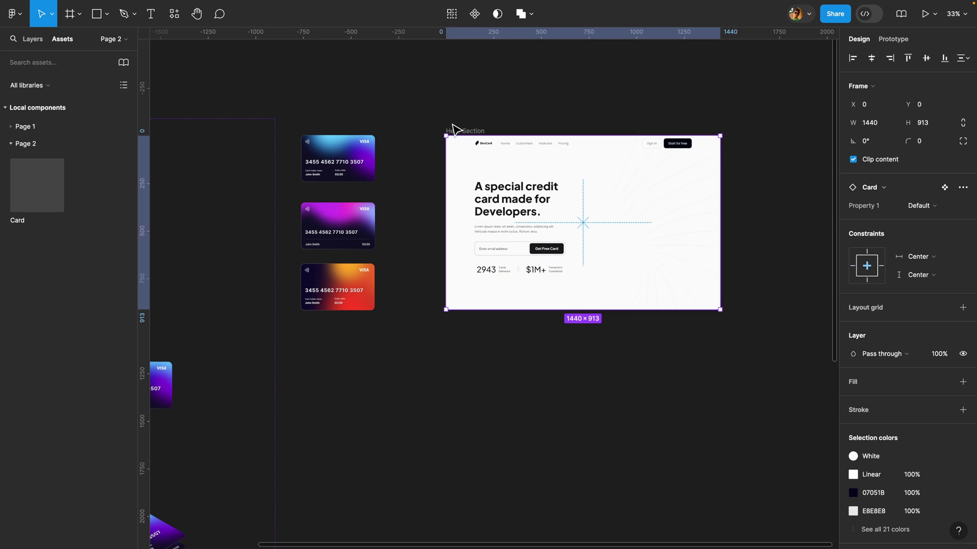
pyautogui.scroll(5, 674, 212)
pyautogui.hotkey('alt', '1')
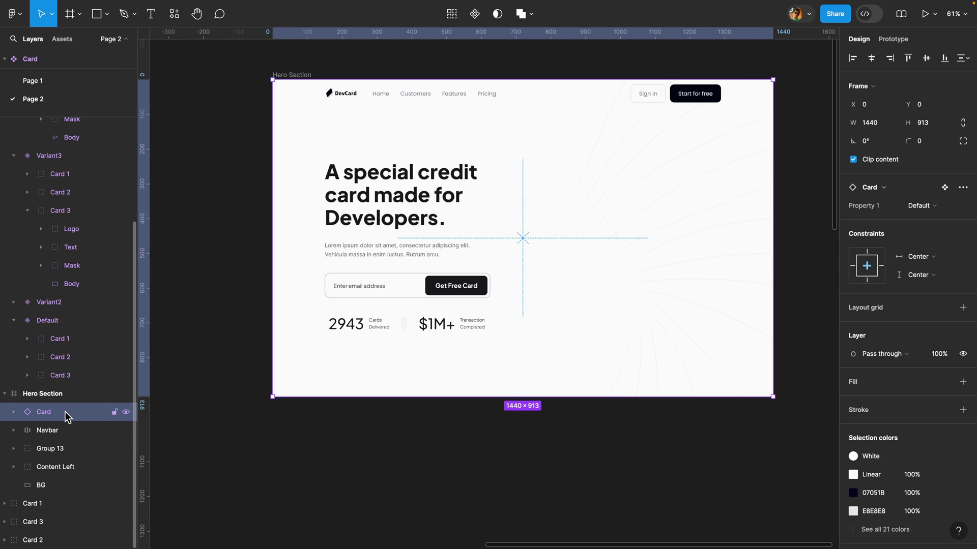
# Step: Switch the hero's Card instance Property 1 to Variant2
pyautogui.click(929, 210)
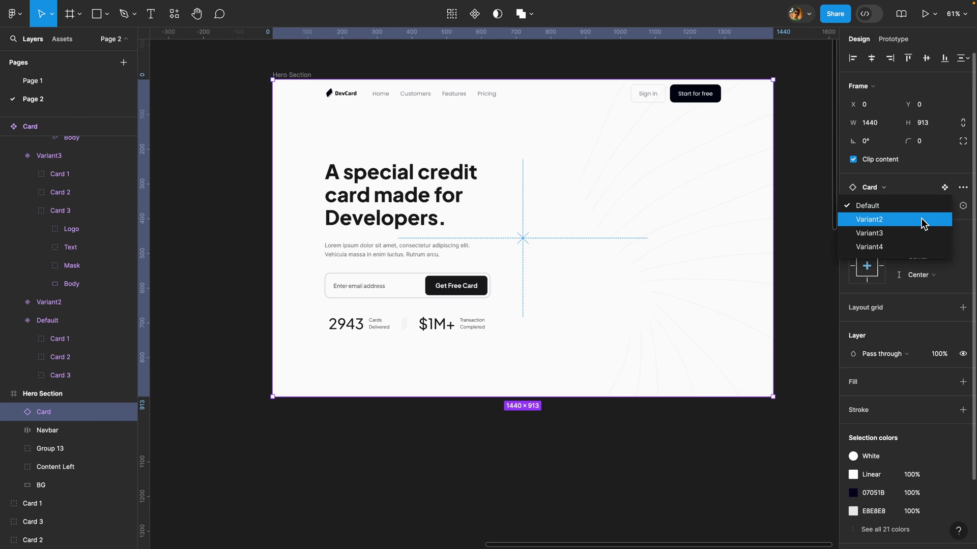
pyautogui.click(924, 219)
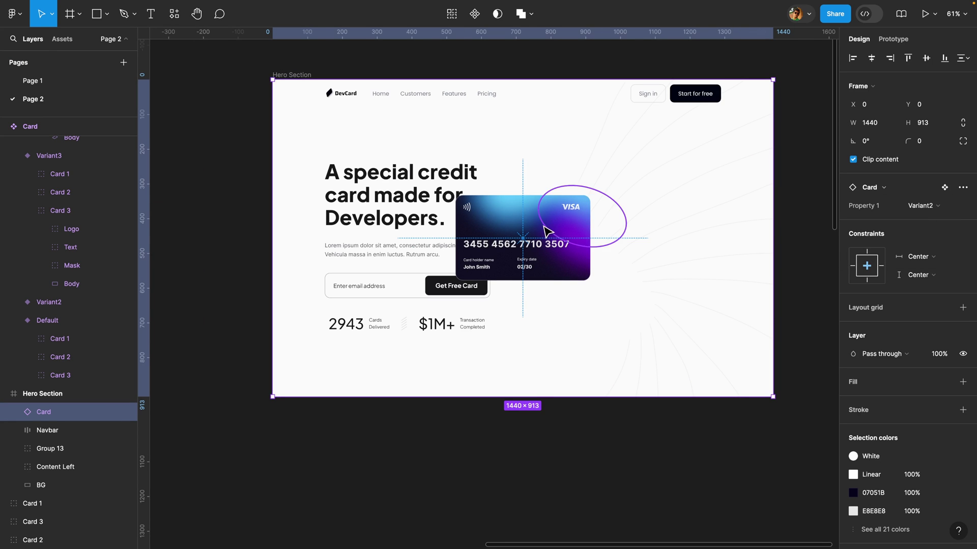
pyautogui.scroll(-1, 547, 231)
pyautogui.scroll(-4, 547, 231)
pyautogui.hscroll(-3, 684, 213)
pyautogui.scroll(-2, 684, 213)
pyautogui.scroll(-2, 539, 229)
pyautogui.hscroll(-3, 527, 245)
pyautogui.scroll(-2, 527, 245)
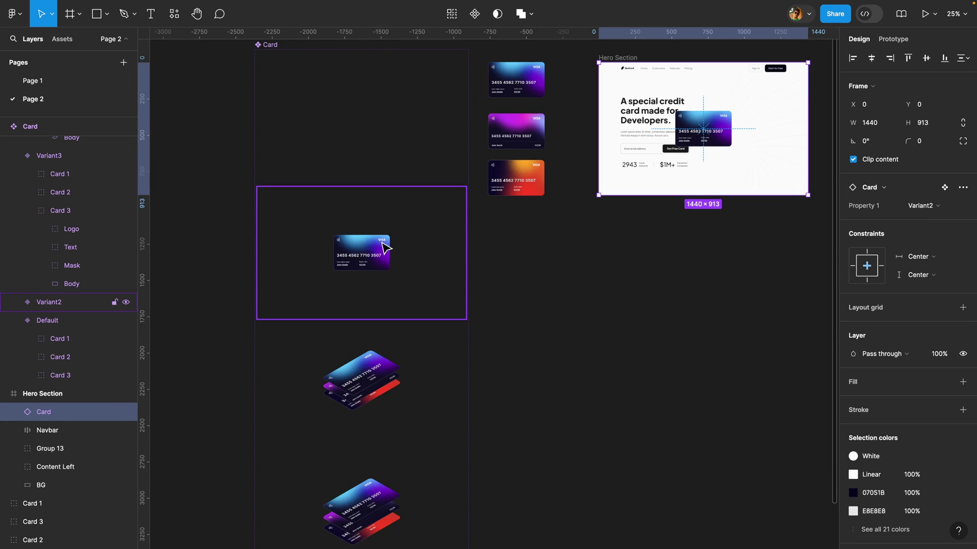
# Step: Select the three cards in Variant2, Variant3 and Variant4 and nudge them about 240 px right
pyautogui.click(379, 252)
pyautogui.click(364, 253)
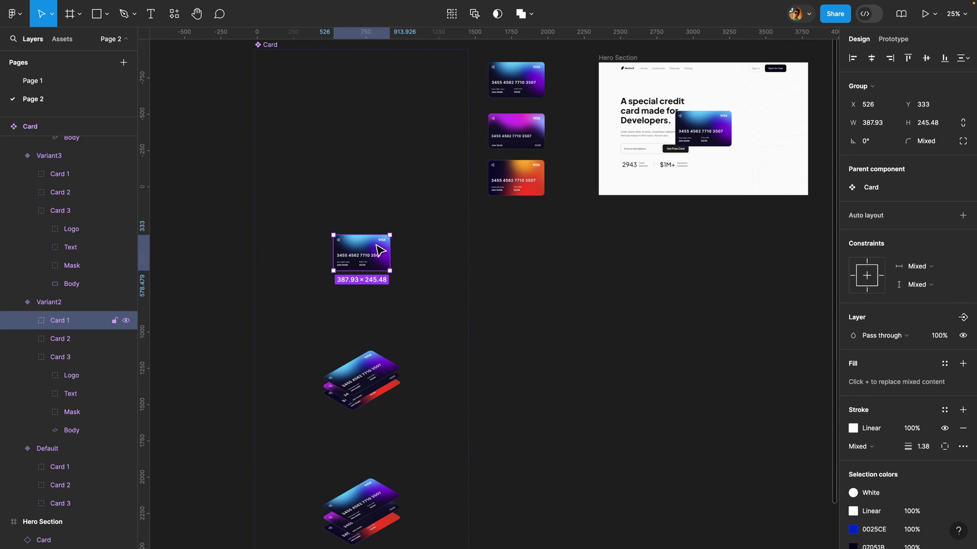
pyautogui.keyDown('shift'); pyautogui.click(75, 360); pyautogui.keyUp('shift')
pyautogui.scroll(-3, 384, 261)
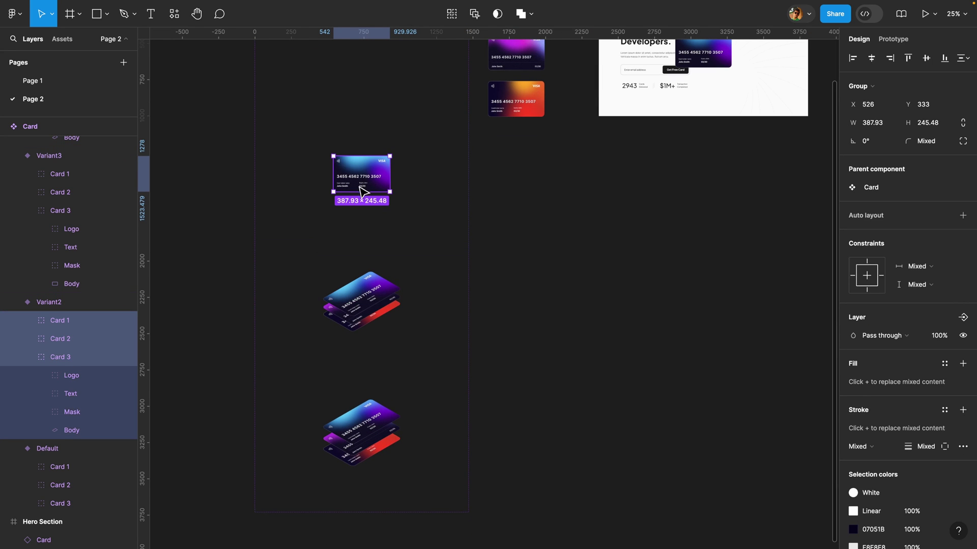
pyautogui.click(27, 210)
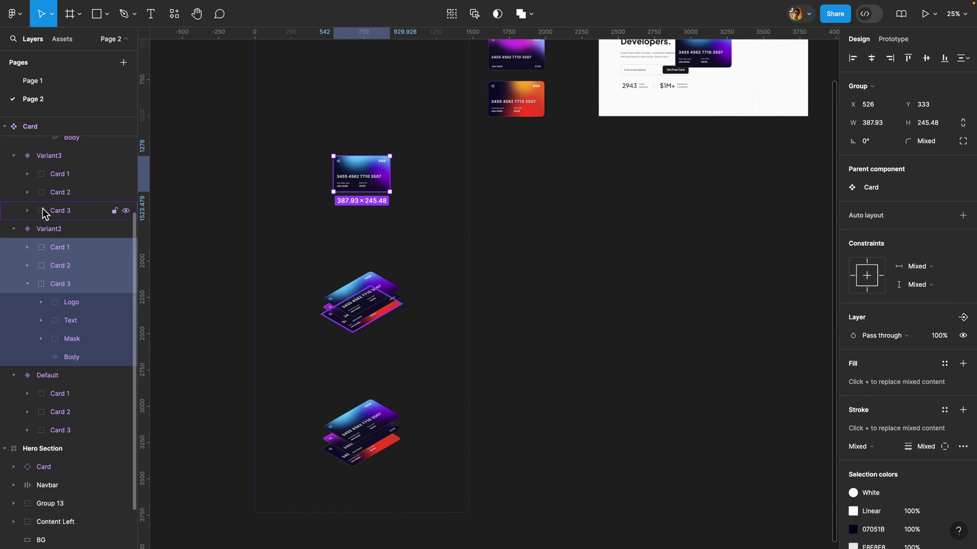
pyautogui.keyDown('shift'); pyautogui.click(53, 180); pyautogui.keyUp('shift')
pyautogui.scroll(3, 46, 193)
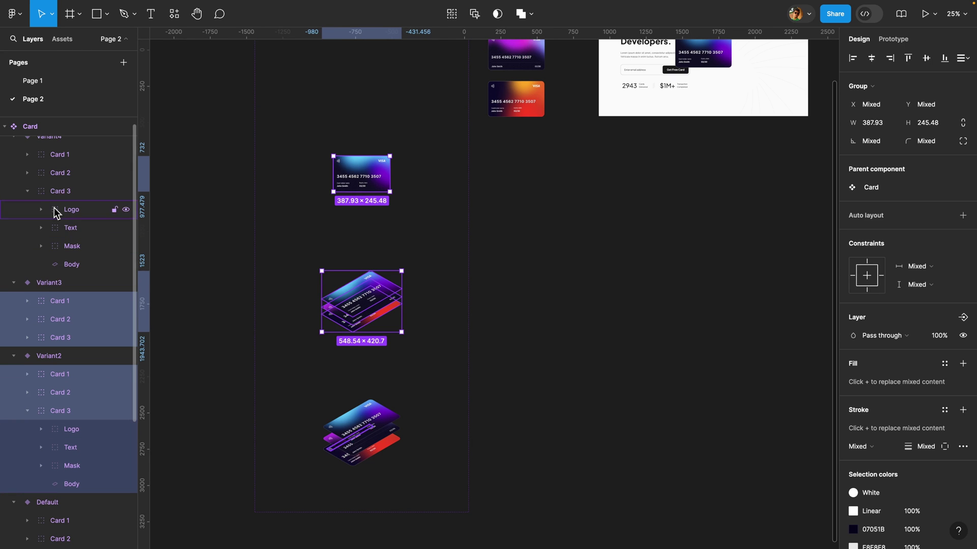
pyautogui.keyDown('shift'); pyautogui.click(68, 152); pyautogui.keyUp('shift')
pyautogui.keyDown('ctrl'); pyautogui.scroll(-2, 582, 371); pyautogui.keyUp('ctrl')
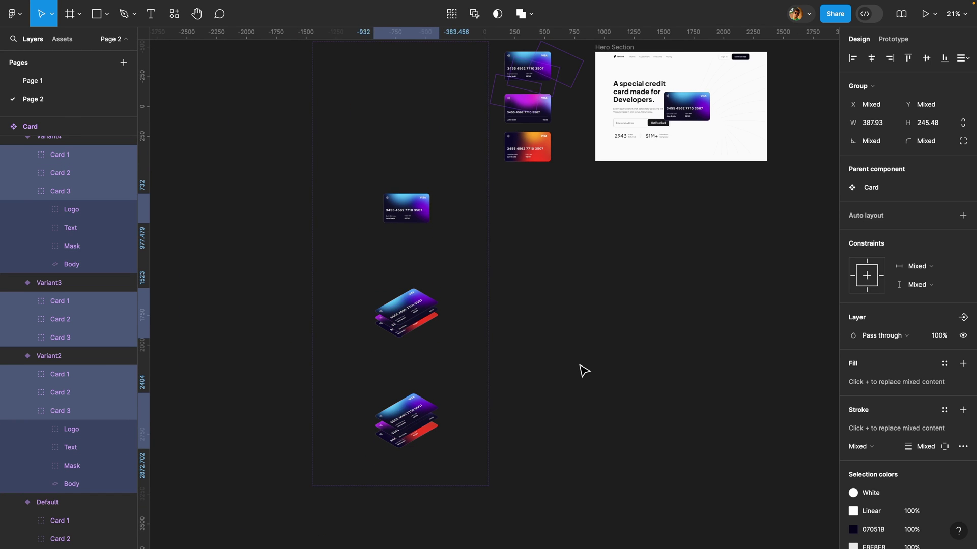
pyautogui.hotkey('shift', 'Right')
pyautogui.hotkey('shift', 'Right')
pyautogui.hotkey('shift', 'Right')
pyautogui.hotkey('shift', 'Right')
pyautogui.hotkey('shift', 'Right')
pyautogui.hotkey('shift', 'Right')
pyautogui.hotkey('shift', 'Right')
pyautogui.hotkey('shift', 'Right')
pyautogui.hotkey('shift', 'Right')
pyautogui.hotkey('shift', 'Right')
pyautogui.hotkey('shift', 'Right')
pyautogui.hotkey('shift', 'Right')
pyautogui.hotkey('shift', 'Right')
pyautogui.hotkey('shift', 'Right')
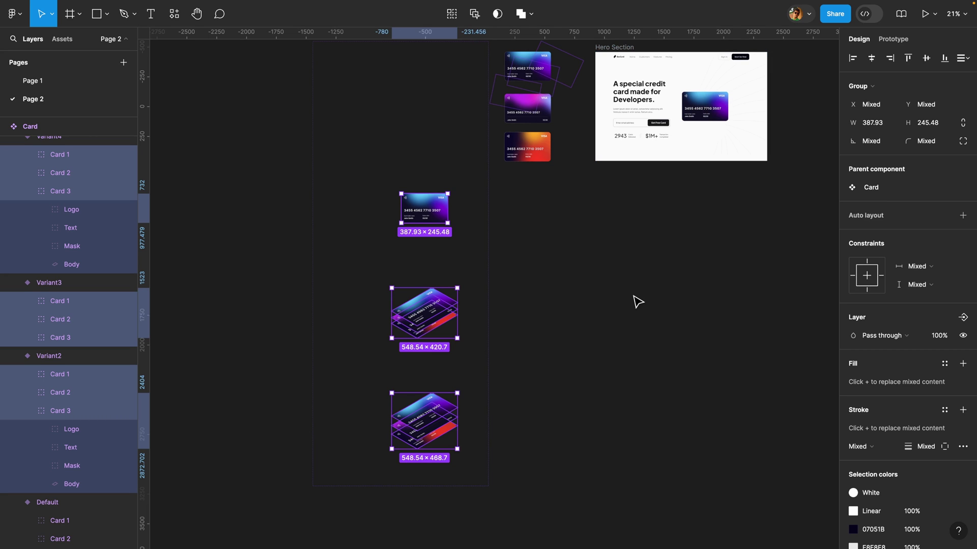
pyautogui.hotkey('shift', 'Right')
pyautogui.hotkey('shift', 'Right')
pyautogui.hotkey('shift', 'Right')
pyautogui.hotkey('shift', 'Right')
pyautogui.hotkey('shift', 'Right')
pyautogui.hotkey('shift', 'Right')
pyautogui.hotkey('shift', 'Right')
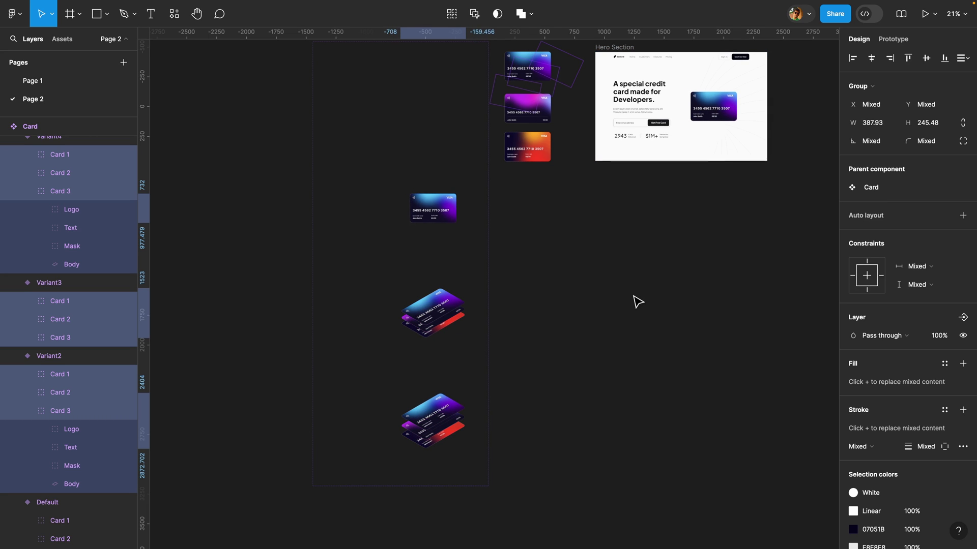
pyautogui.hotkey('shift', 'Right')
pyautogui.hotkey('shift', 'Right')
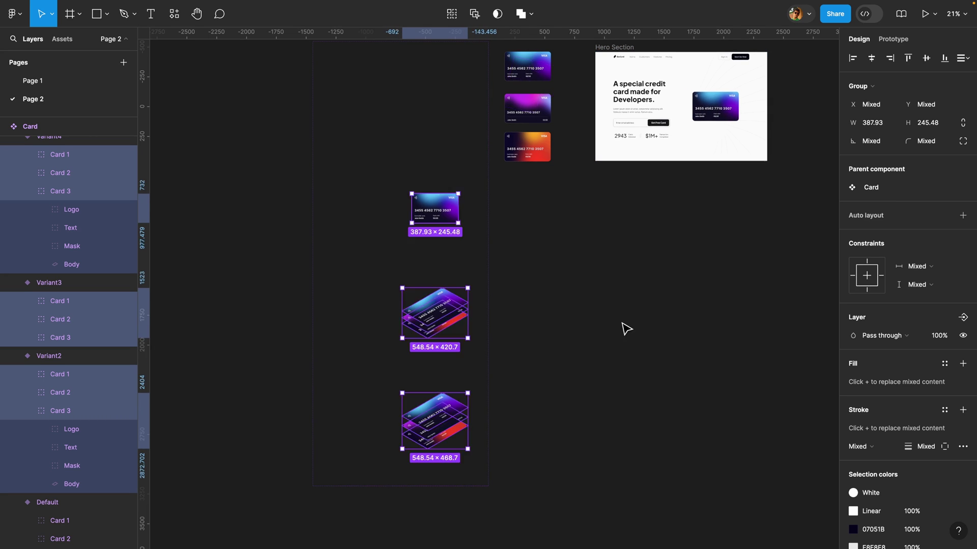
pyautogui.scroll(5, 684, 242)
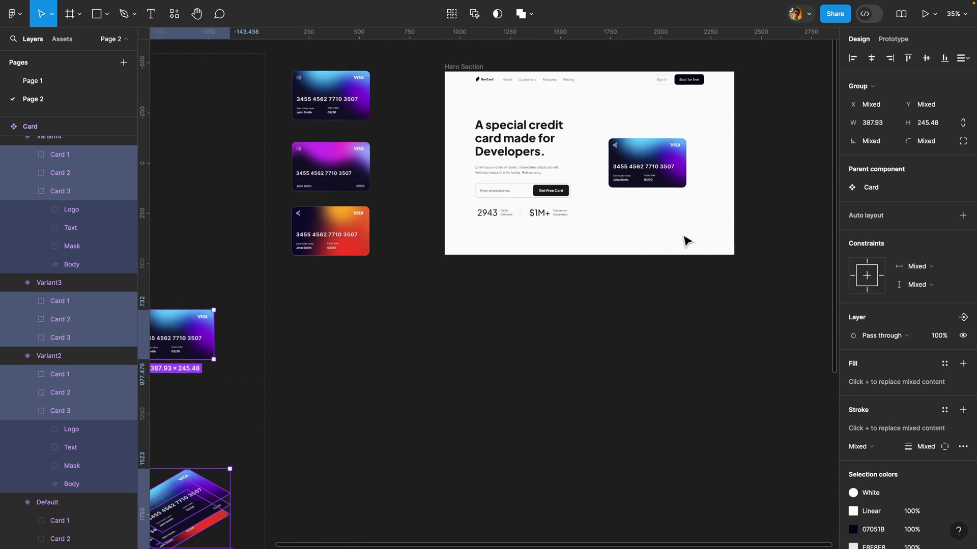
# Step: Set the Hero Section's Card instance Property 1 back to Default
pyautogui.scroll(2, 684, 242)
pyautogui.scroll(3, 682, 239)
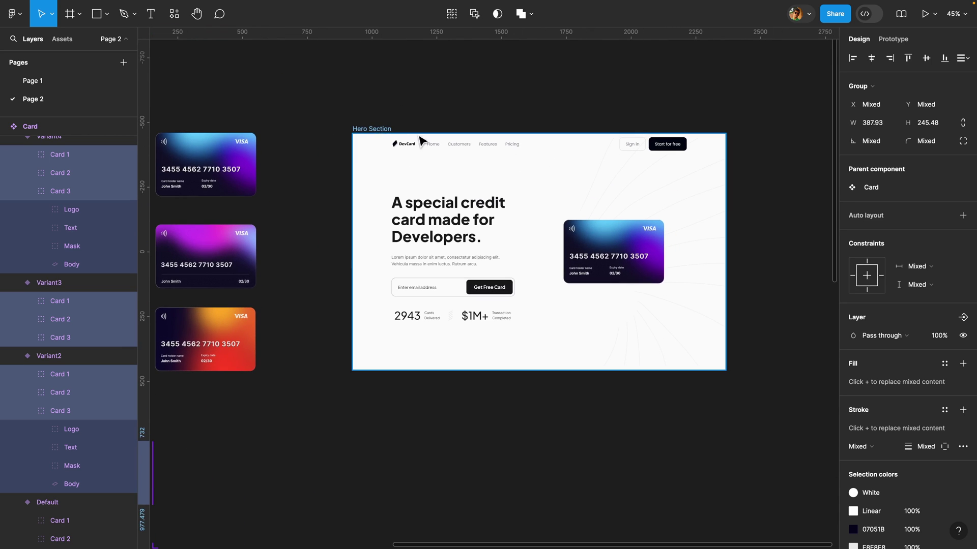
pyautogui.click(458, 175)
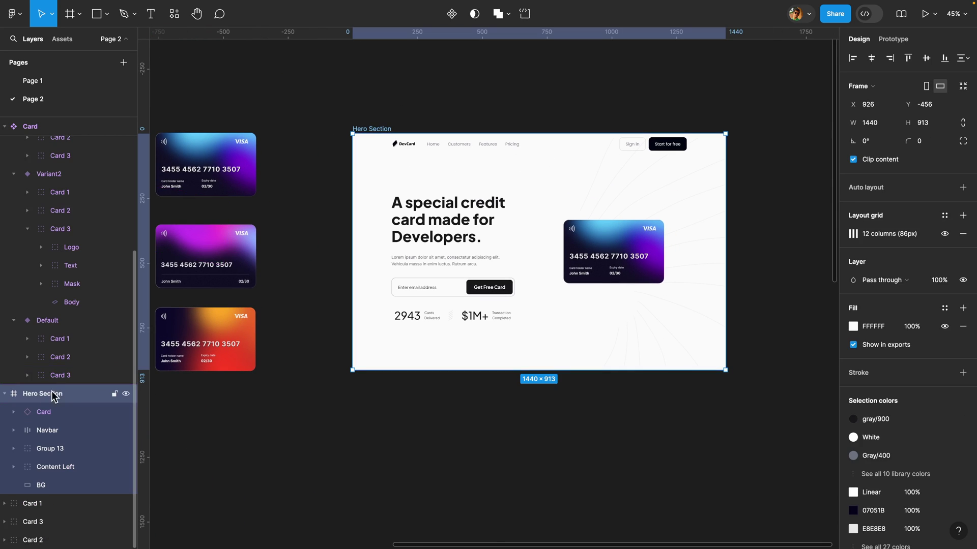
pyautogui.click(45, 411)
pyautogui.click(923, 212)
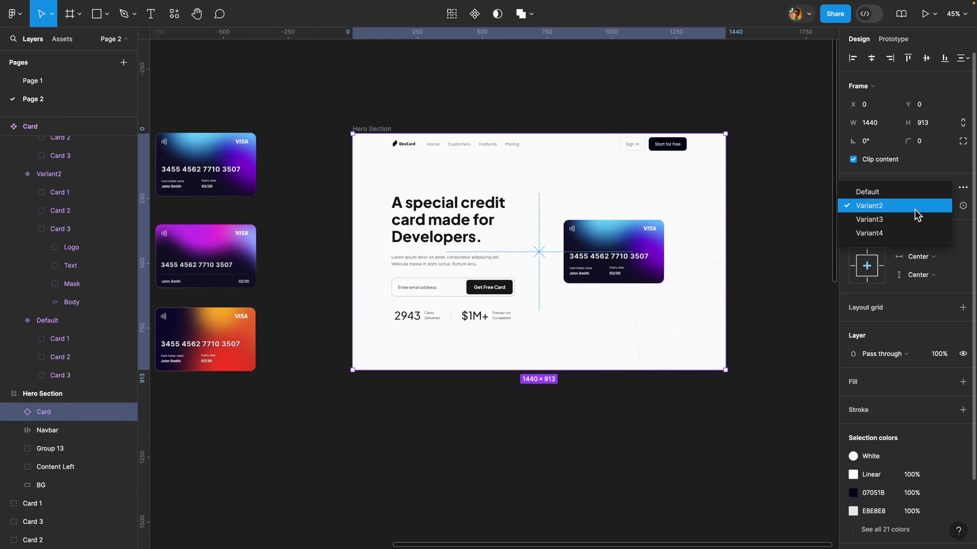
pyautogui.click(930, 197)
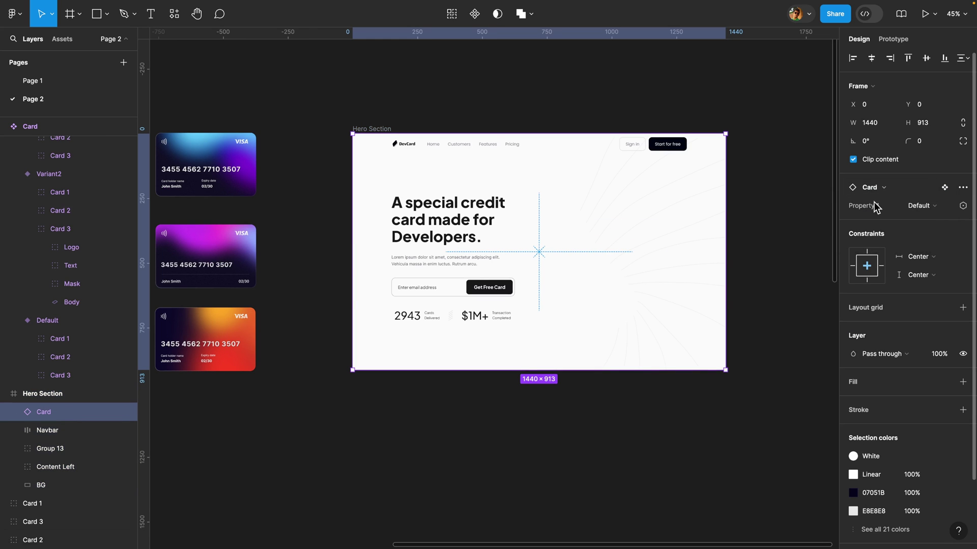
# Step: Select the Hero Section and start the prototype preview with Shift+2
pyautogui.hscroll(-6, 713, 244)
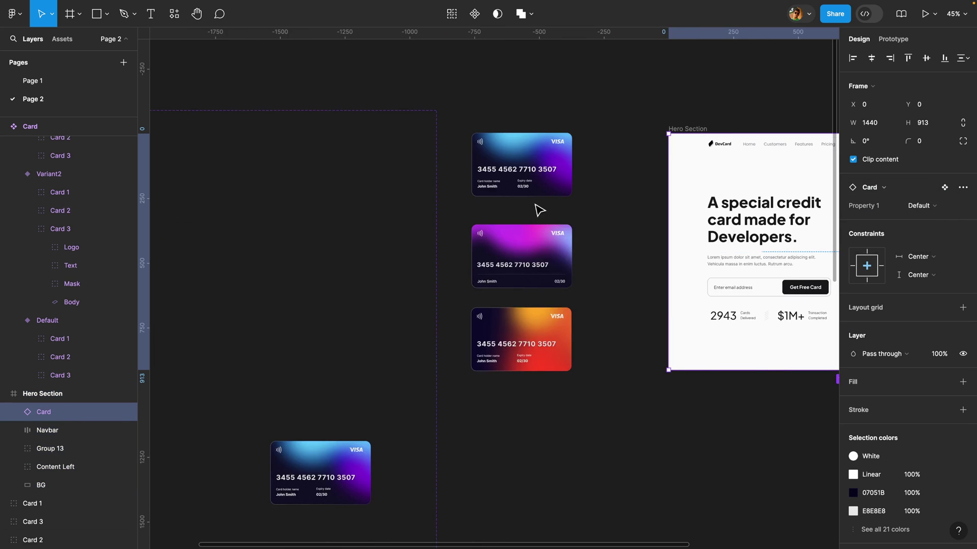
pyautogui.hscroll(2, 509, 259)
pyautogui.click(585, 129)
pyautogui.hotkey('shift', '2')
# Step: Play the Hero Section as a full-screen prototype preview to watch the card animation
pyautogui.click(925, 15)
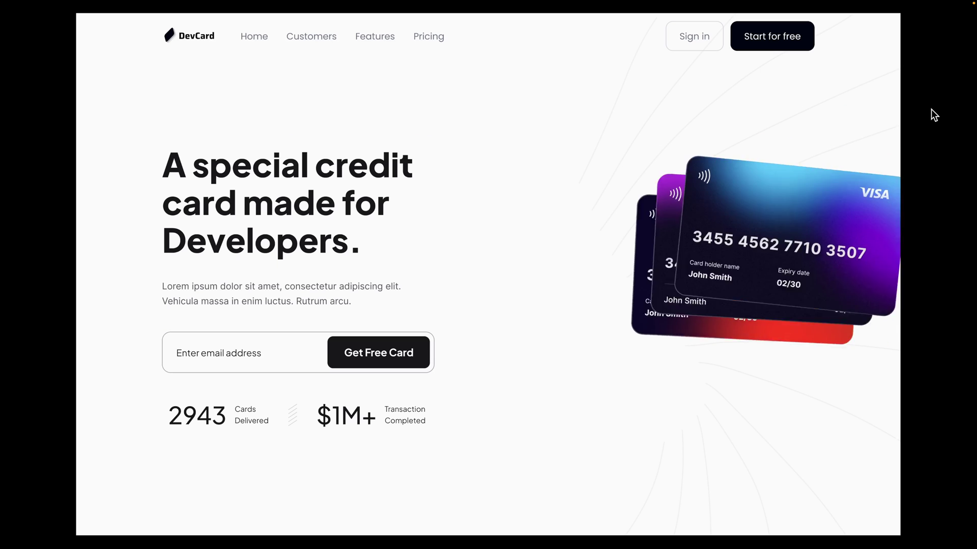